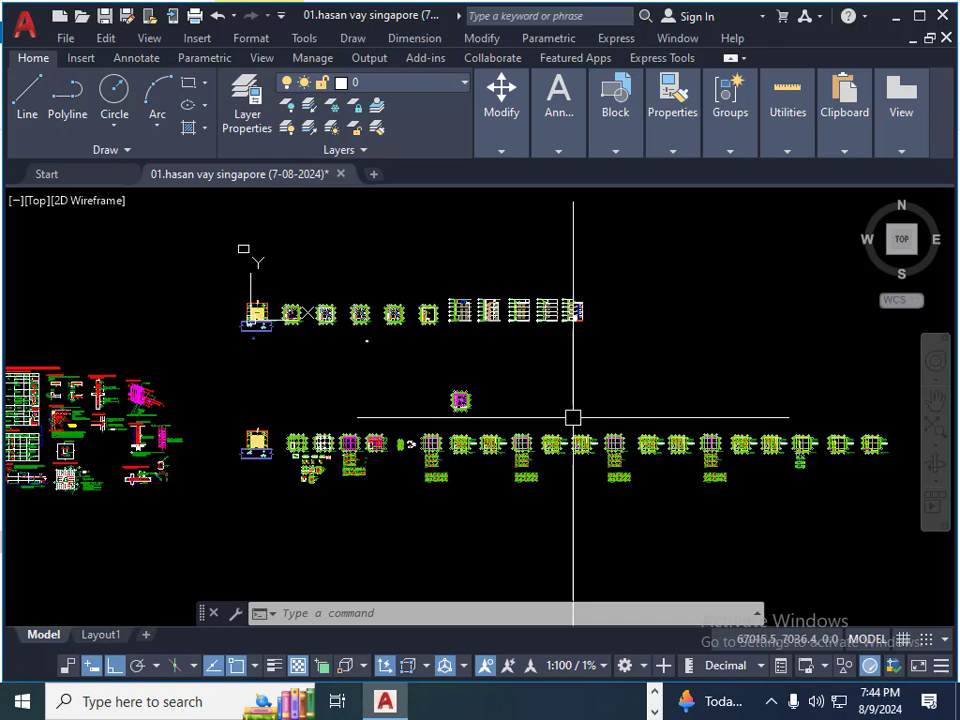
Step: Switch to the Excel estimate workbook and bring the project header and the Survey work table into view
click(628, 701)
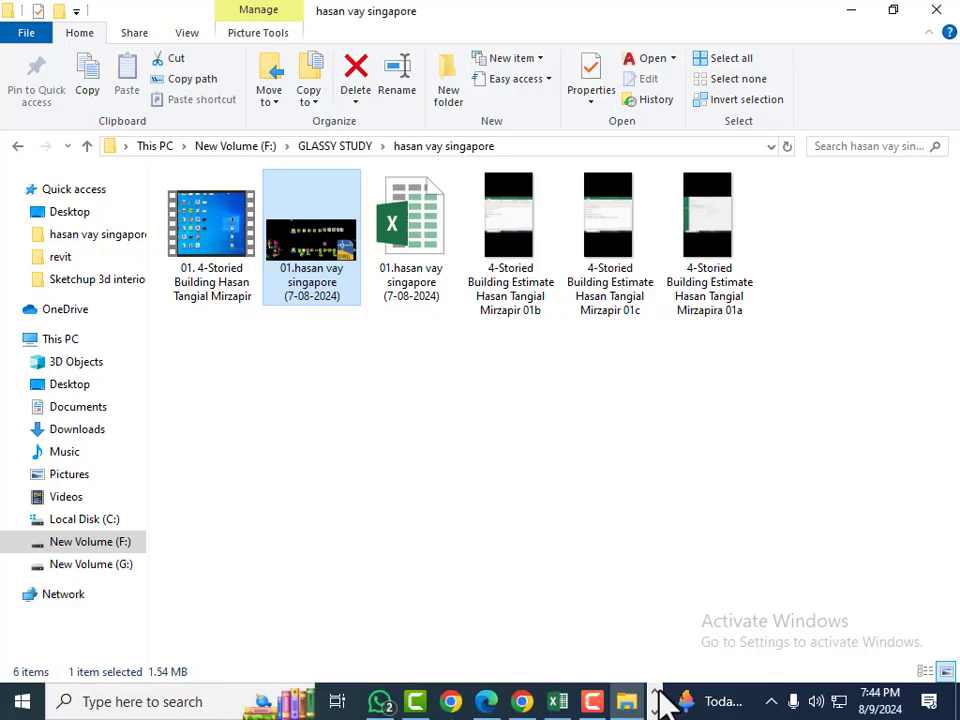
click(560, 699)
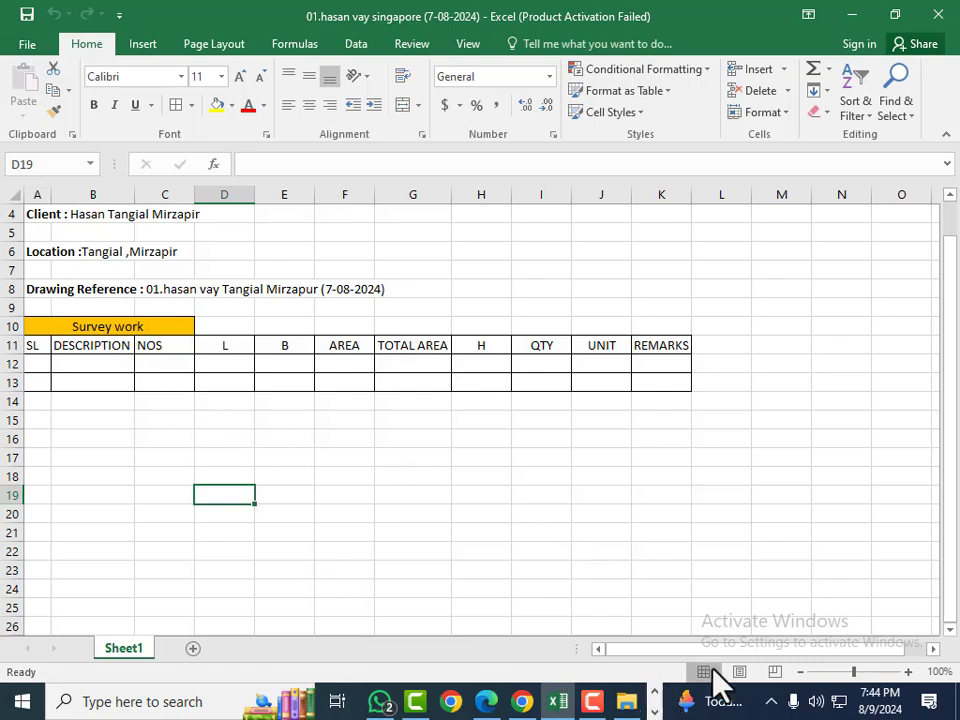
scroll(276, 452, up, 1)
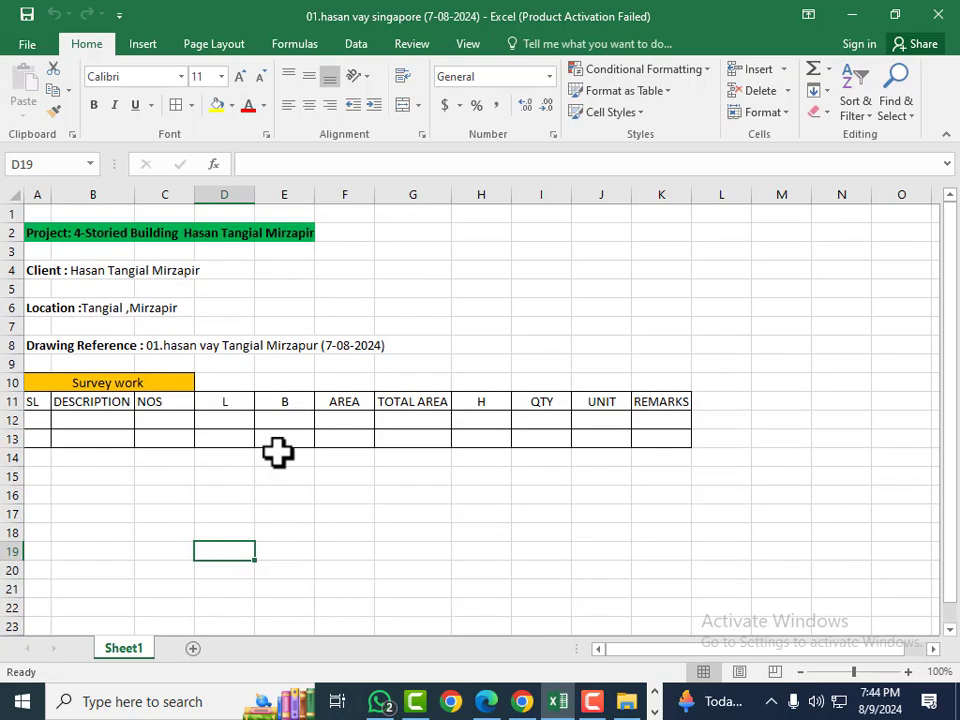
click(70, 516)
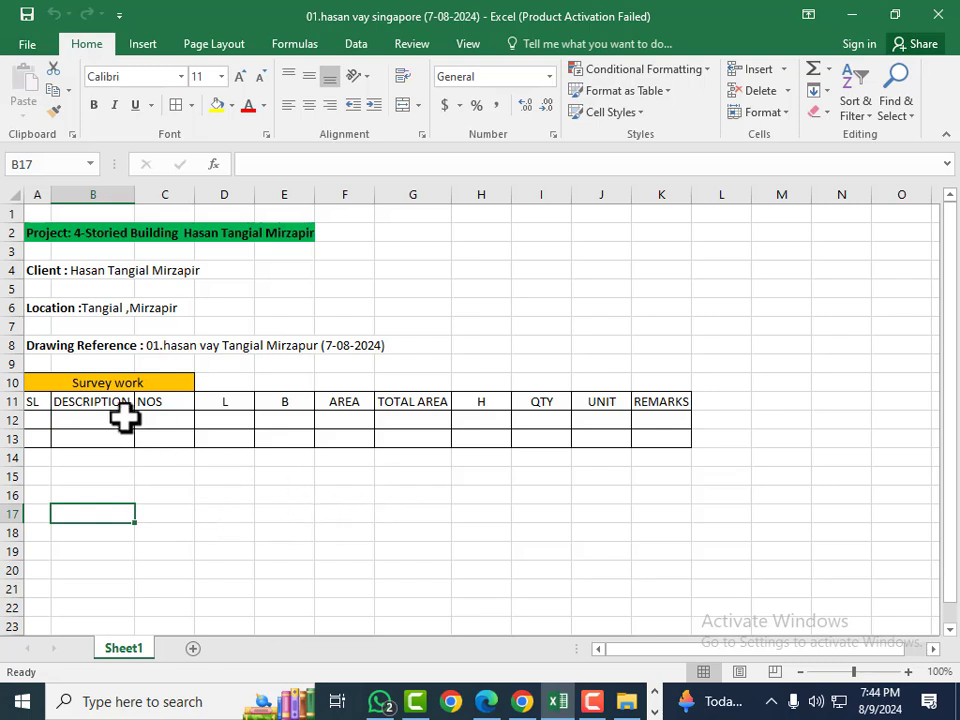
Step: Unmerge the orange Survey work heading cell A10 into separate cells A10 to C10
click(48, 384)
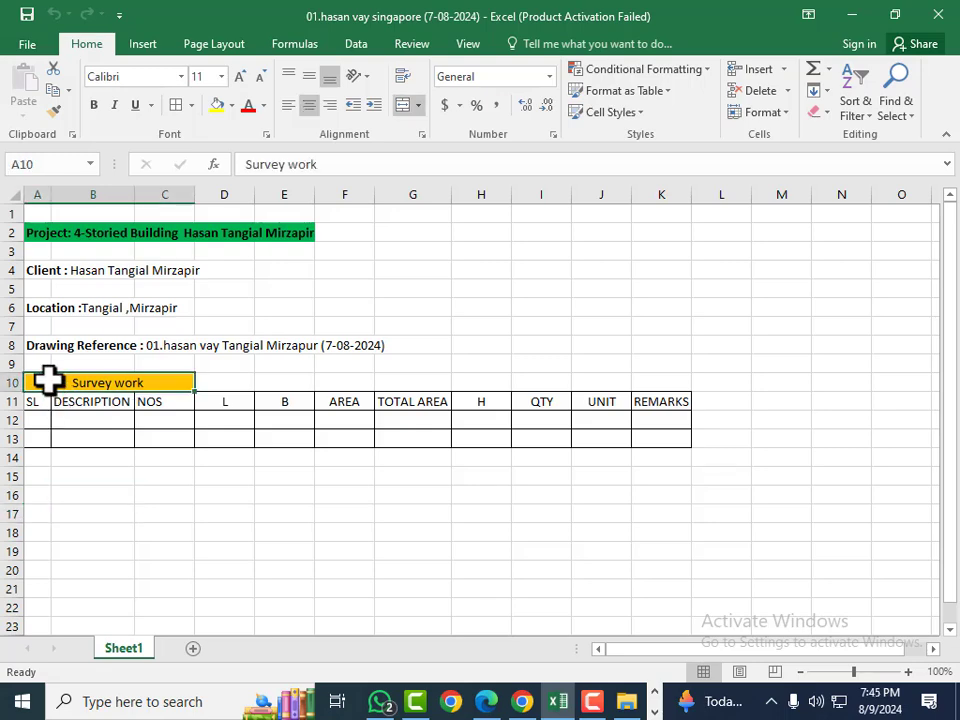
click(418, 105)
click(442, 130)
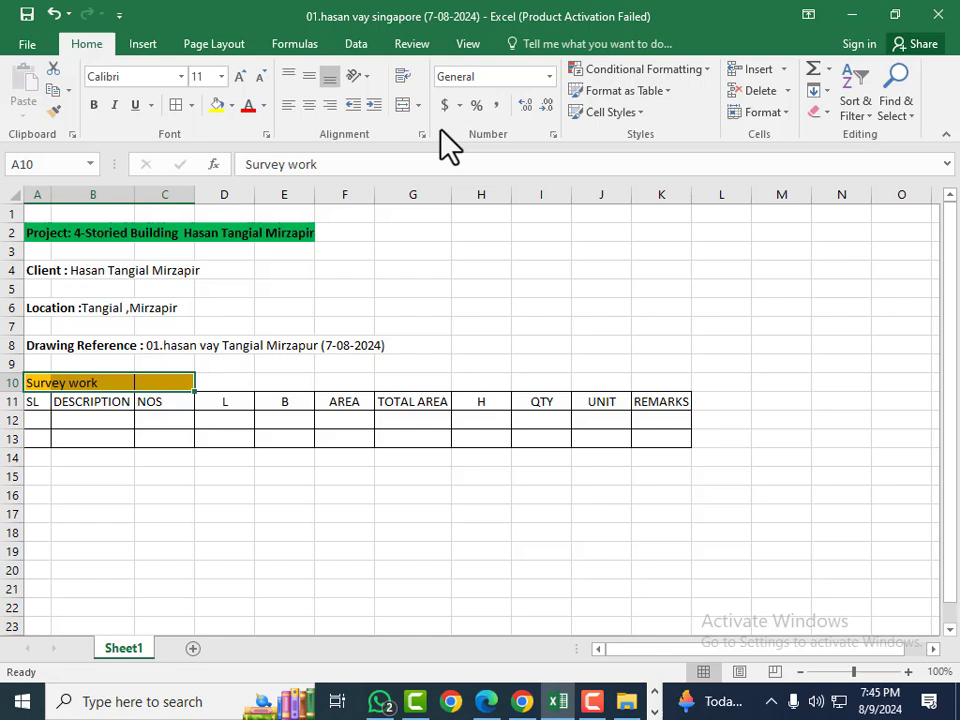
click(454, 307)
Step: Copy the Survey work text from cell A10 into the empty cell C17 below the table
click(77, 402)
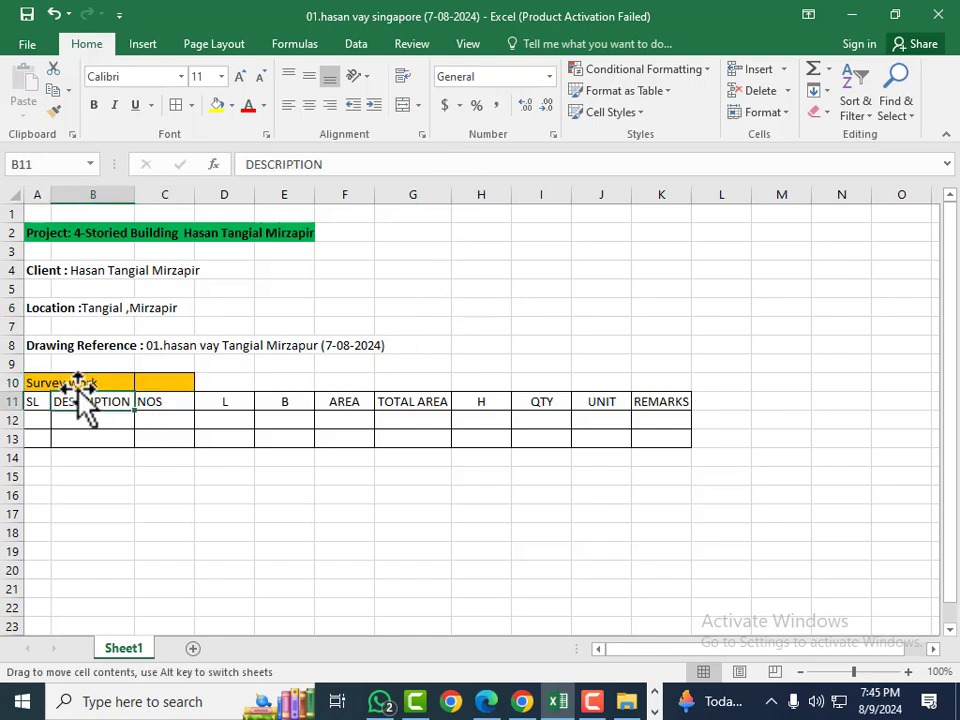
click(39, 386)
click(43, 405)
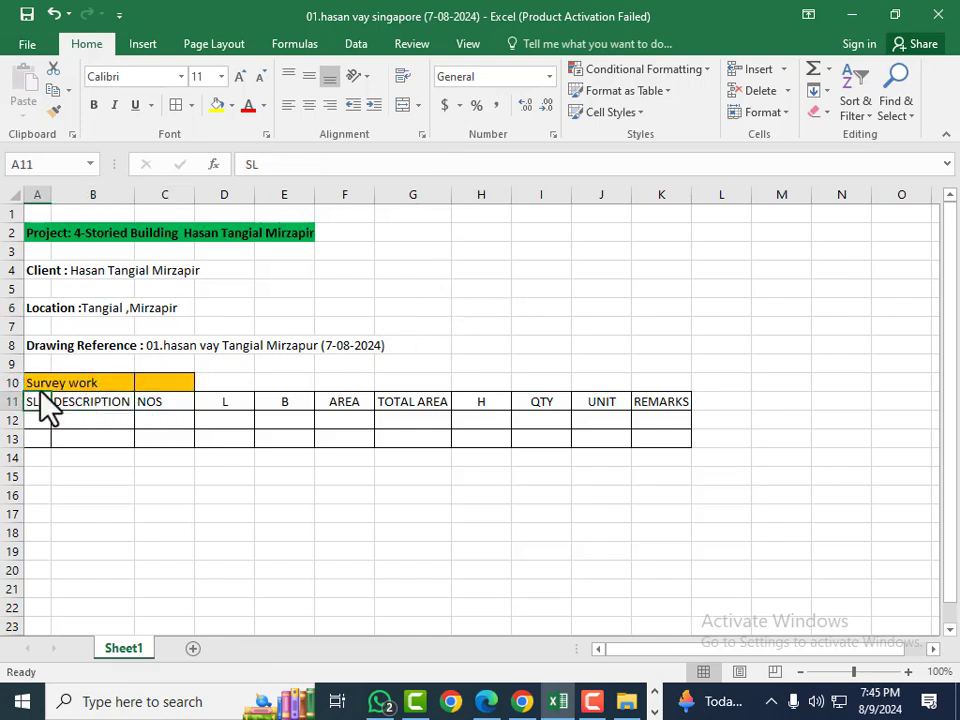
click(39, 386)
double_click(40, 388)
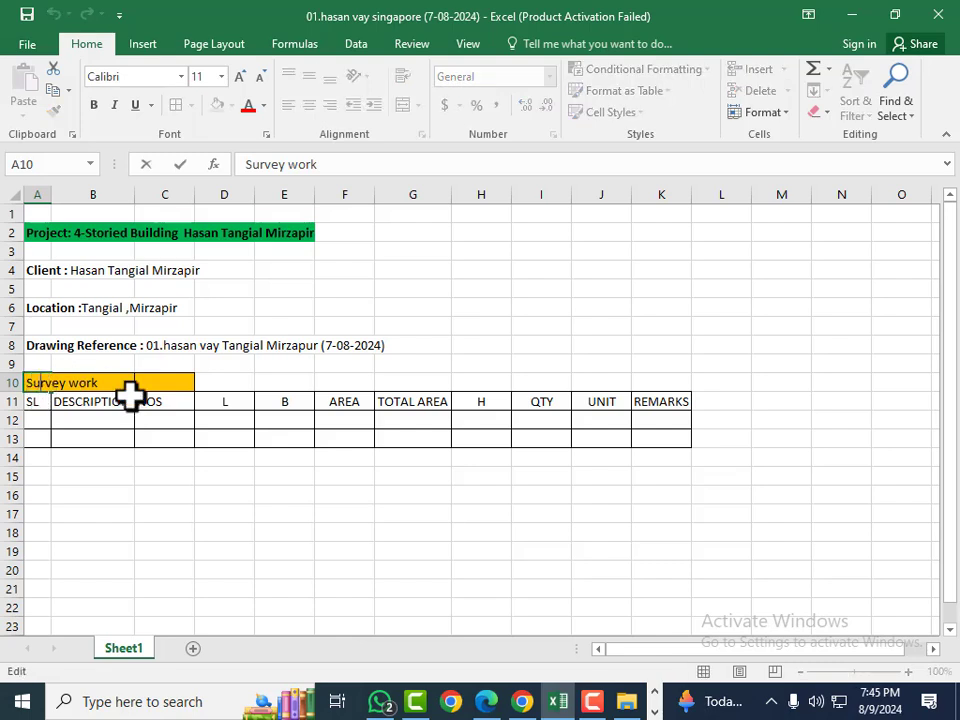
drag(85, 390, 17, 385)
key(ctrl+c)
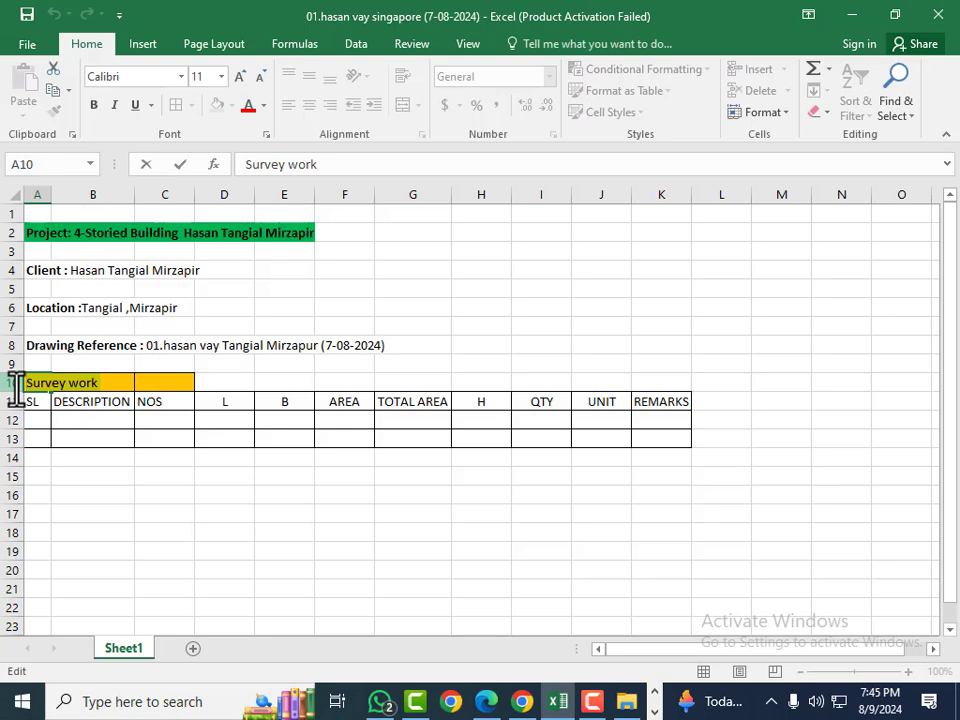
click(144, 518)
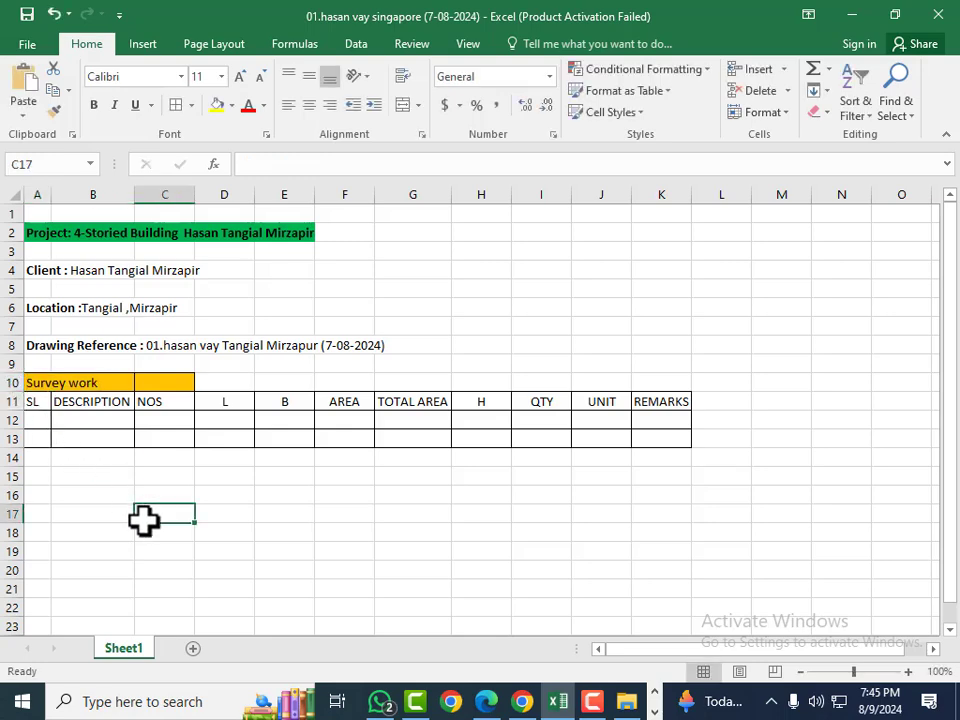
key(ctrl+v)
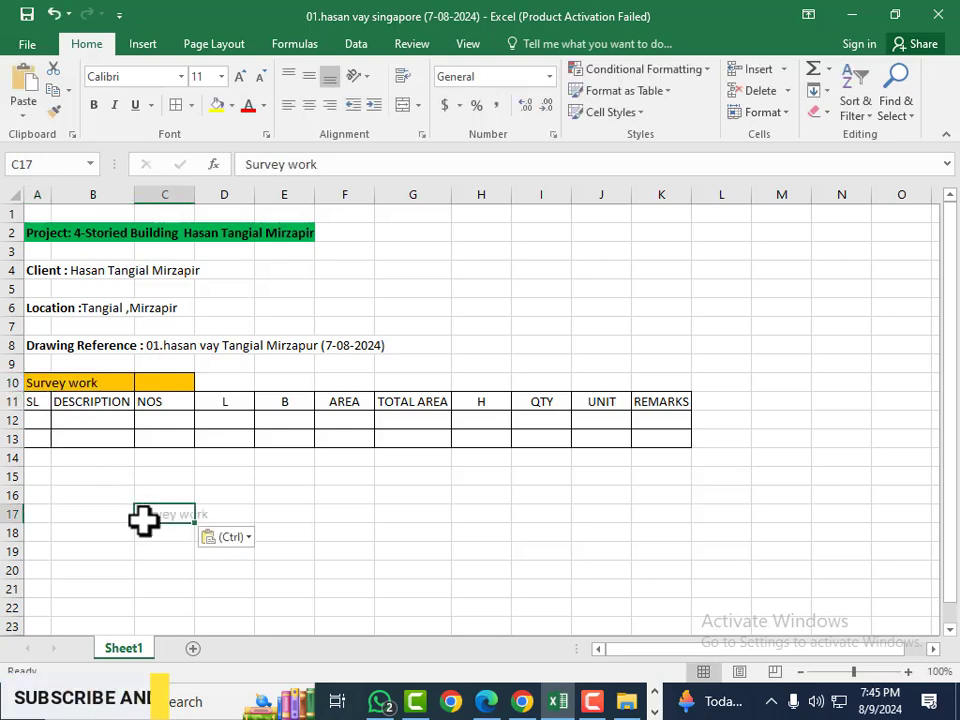
click(320, 533)
Step: Clear the Survey work text from cell A10, keeping its orange fill
click(80, 388)
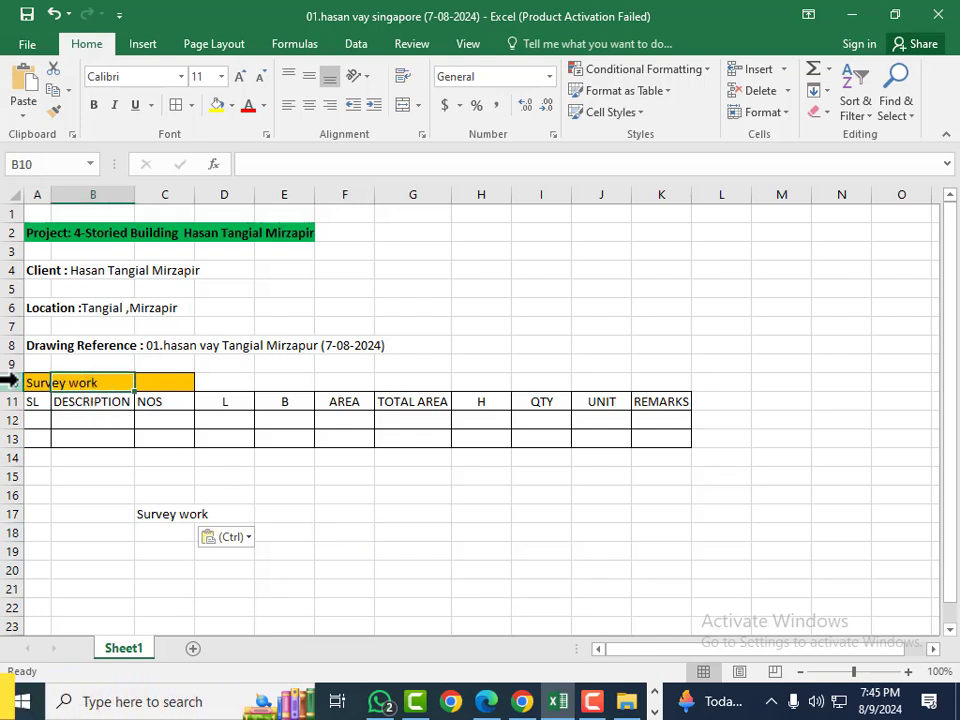
click(36, 386)
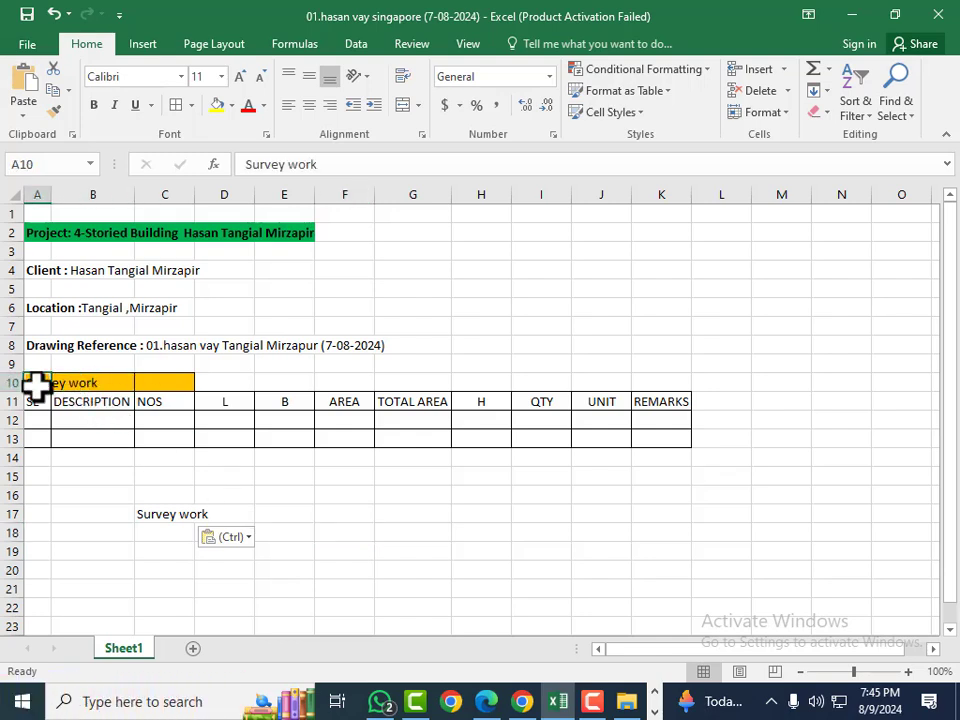
key(Delete)
click(206, 456)
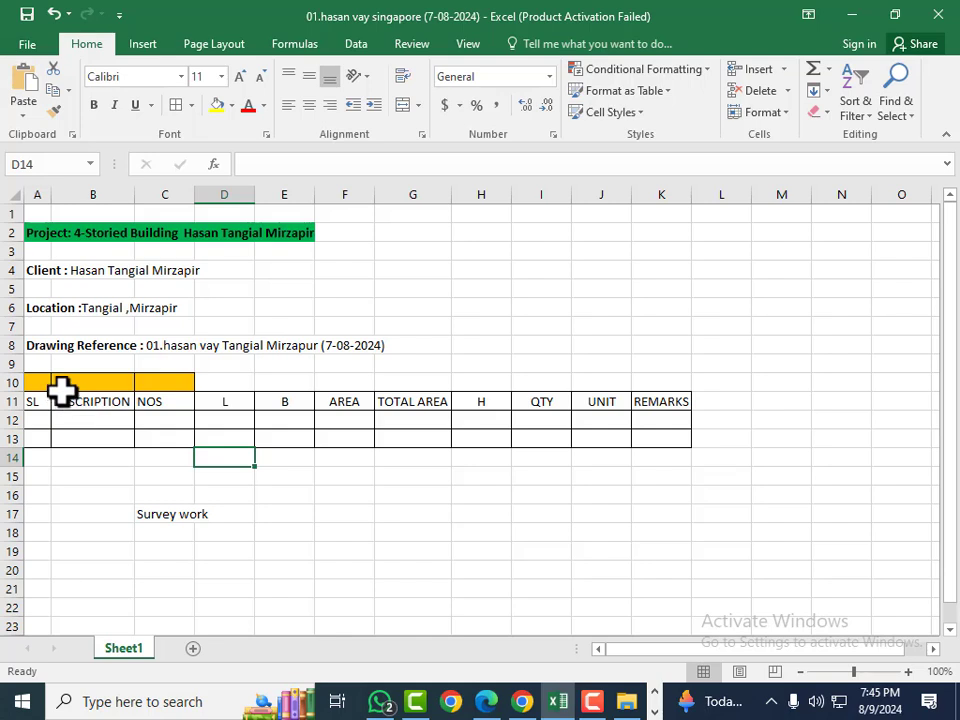
Step: Merge the empty orange cells B10 and C10 into one heading cell
drag(94, 381, 155, 382)
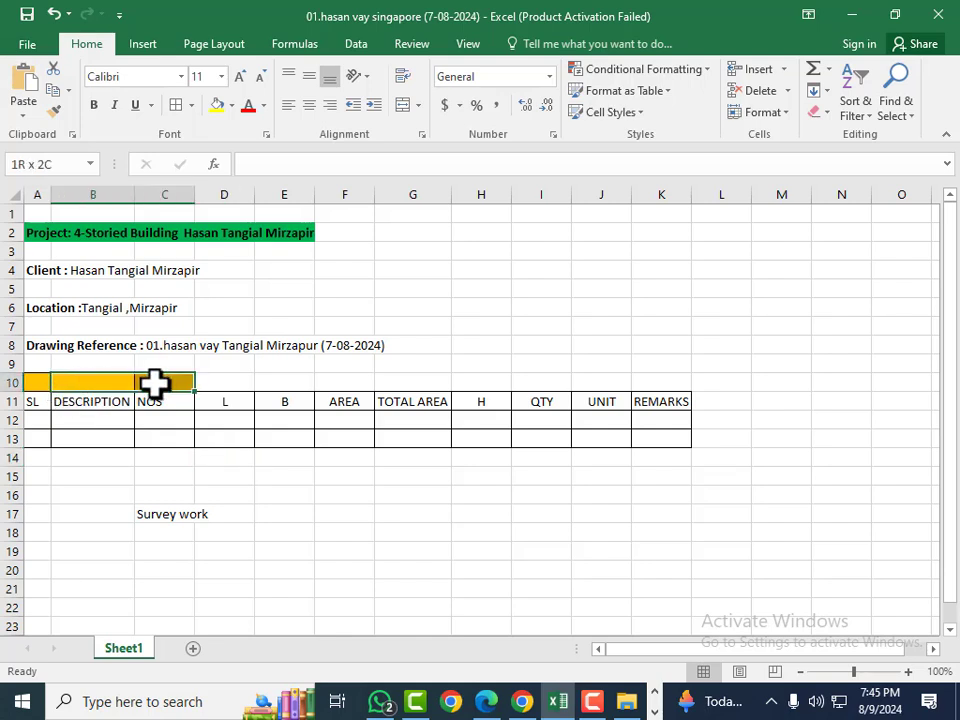
click(420, 105)
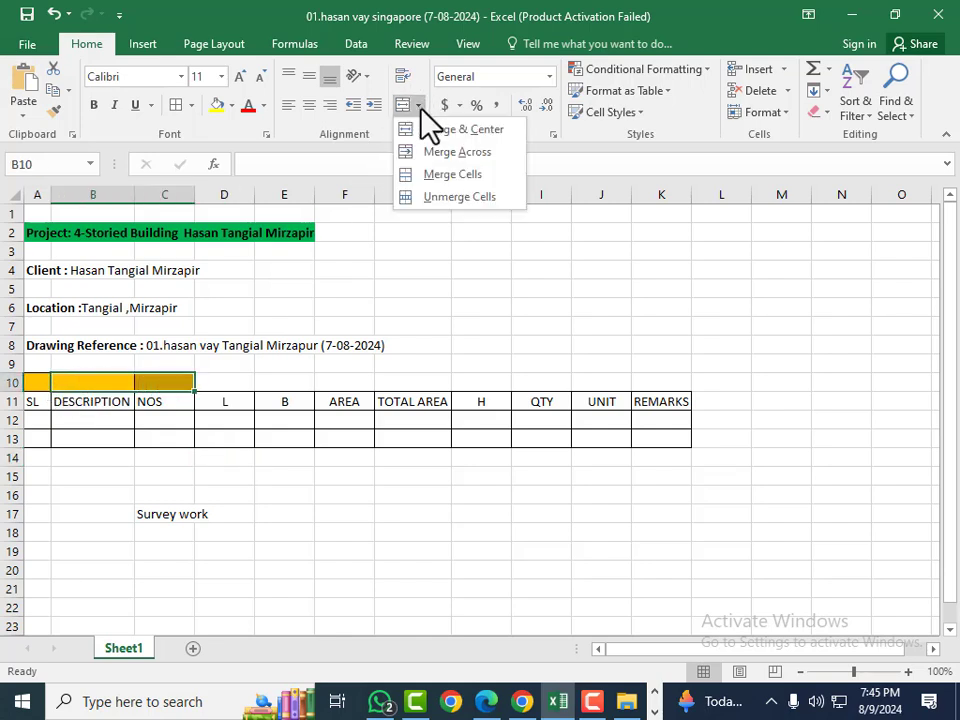
click(449, 190)
click(399, 508)
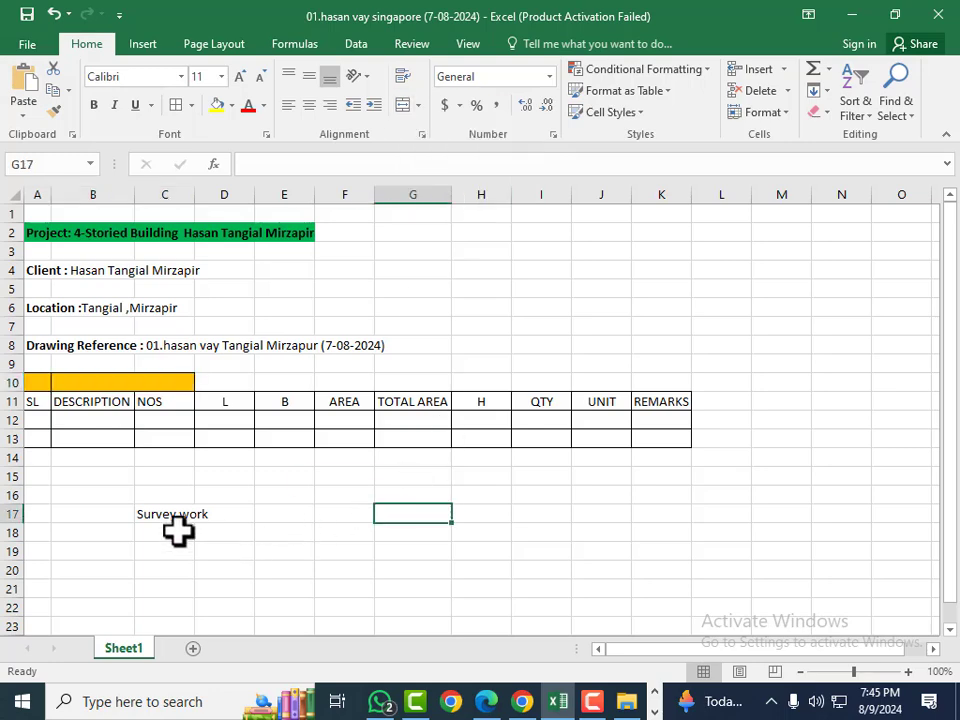
Step: Try to paste the Survey work text from cell C17 into the merged heading cell B10
click(177, 521)
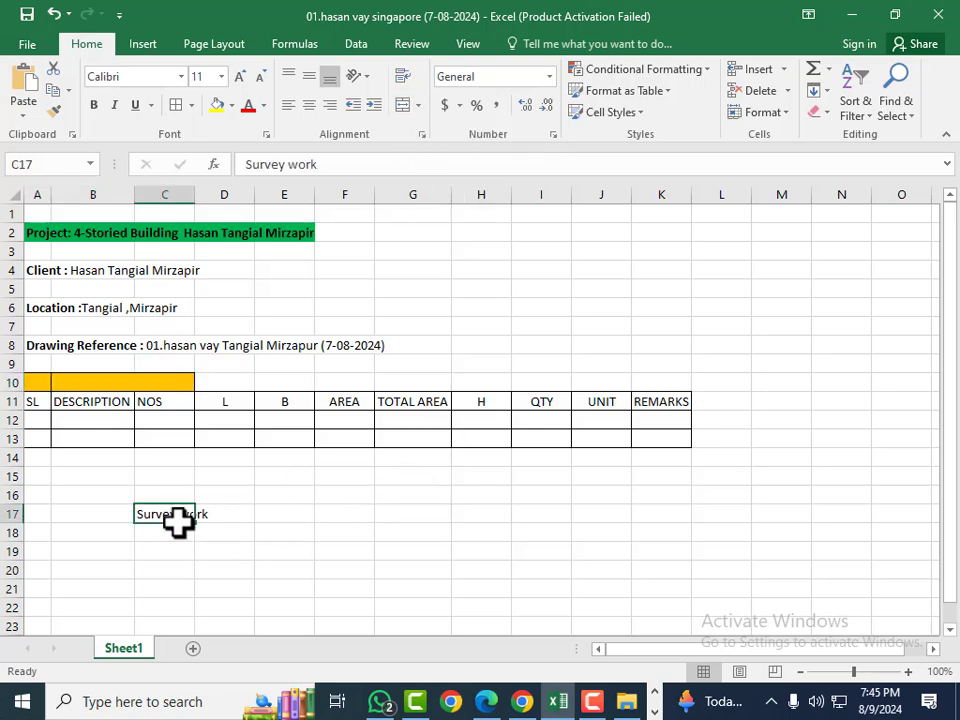
double_click(175, 513)
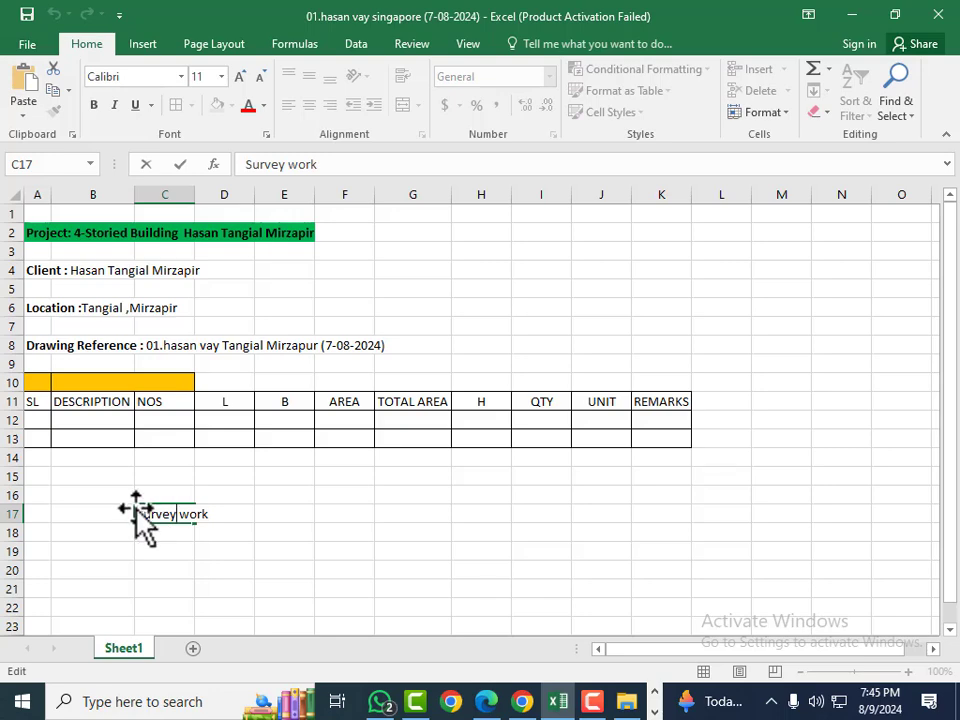
drag(135, 513, 214, 514)
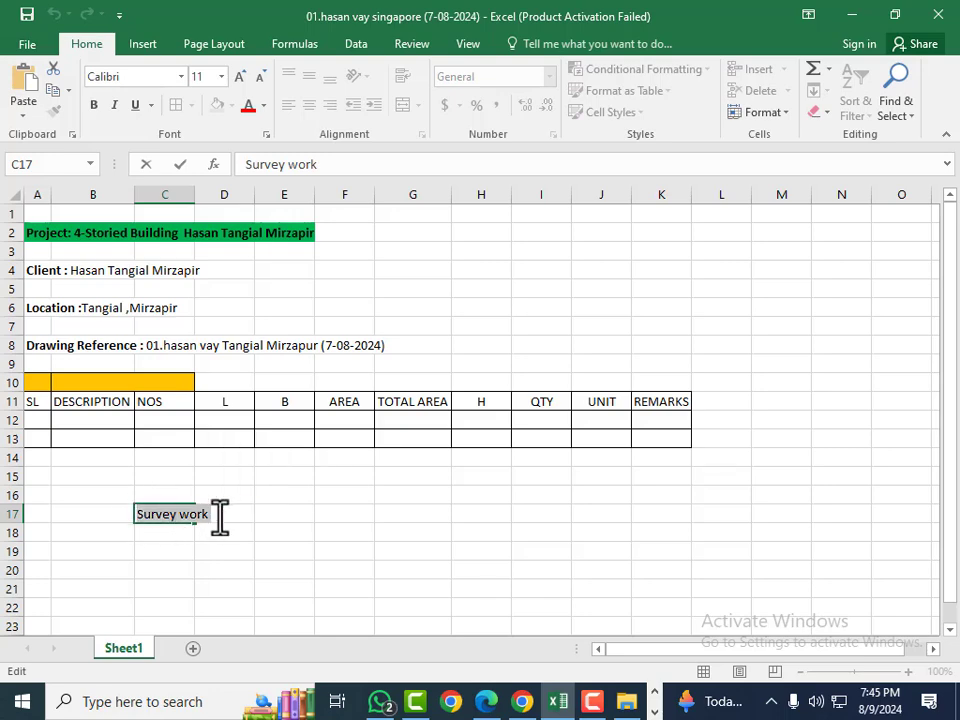
click(98, 385)
key(ctrl+v)
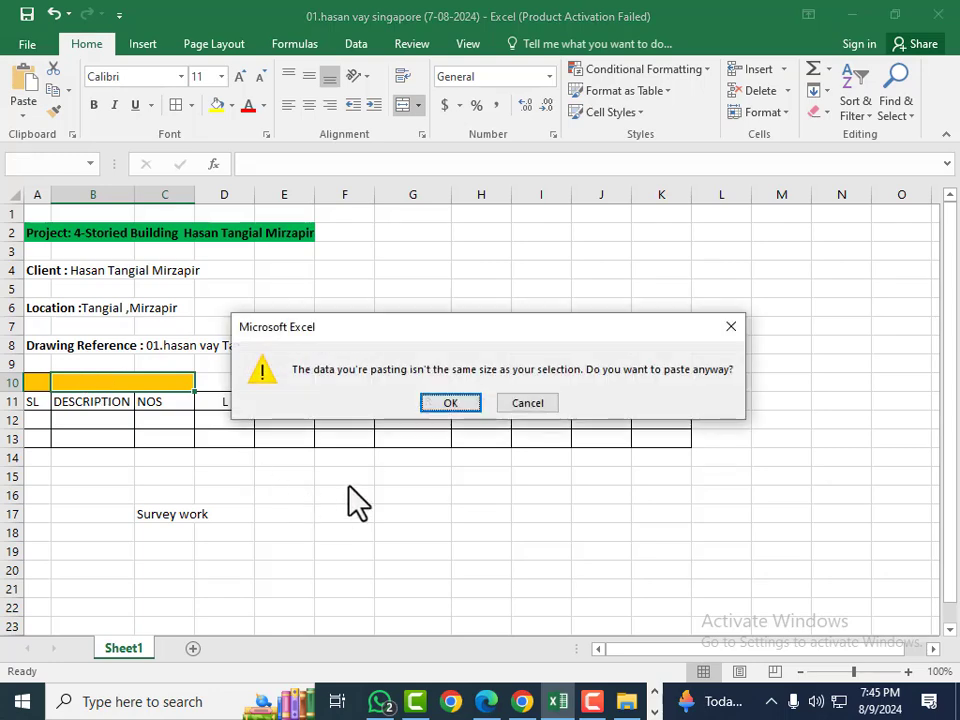
click(448, 402)
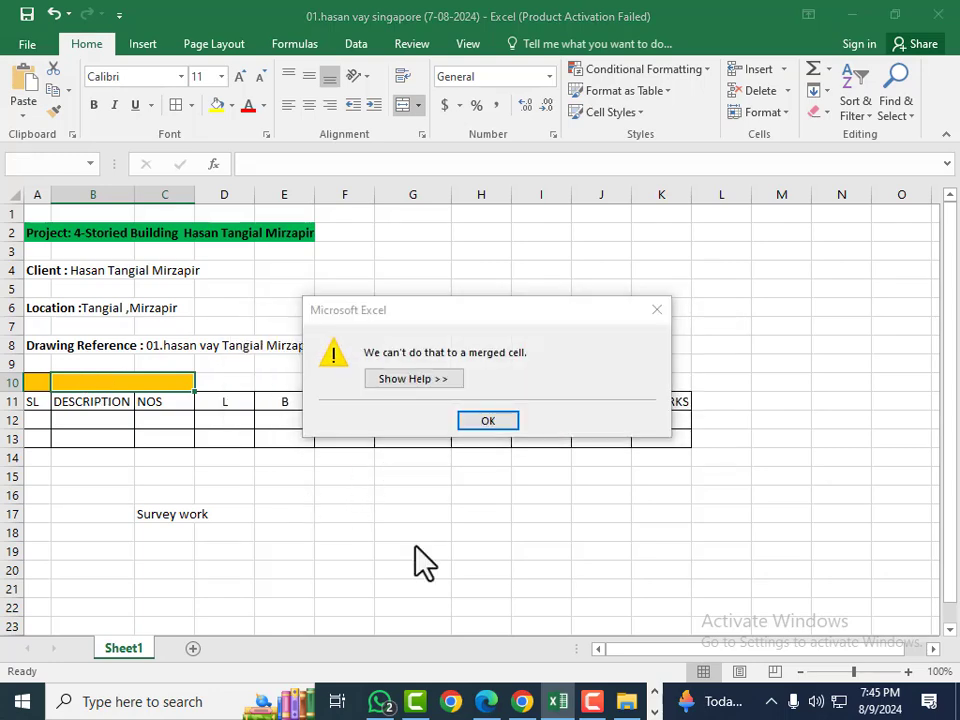
key(Return)
Step: Copy cell C17 with the Survey work text and paste it into the merged heading cell B10
click(185, 515)
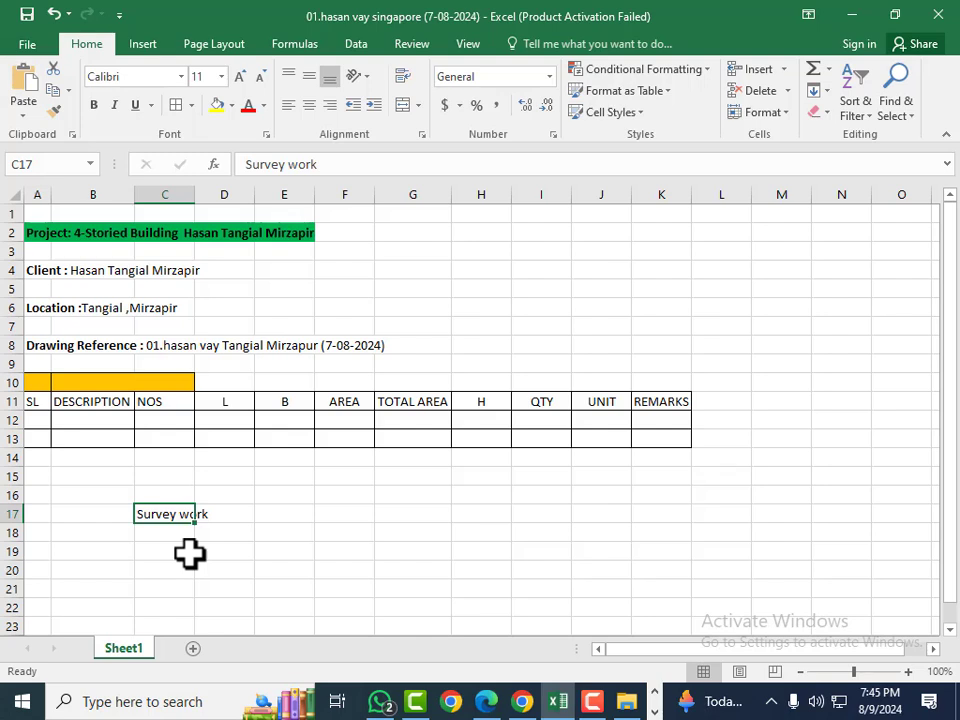
key(ctrl+c)
click(135, 386)
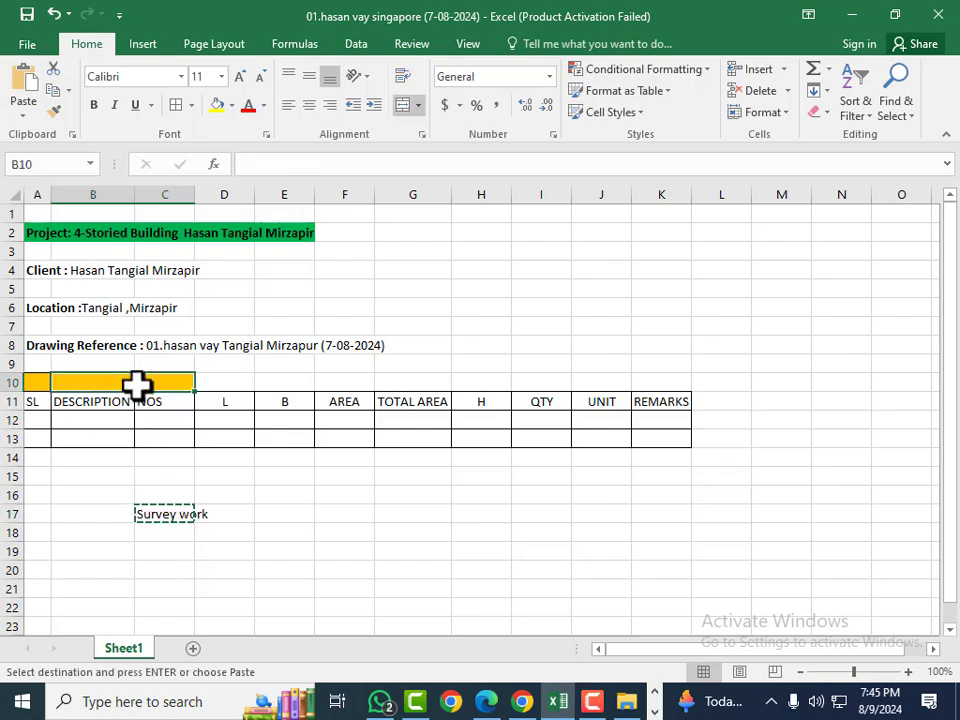
key(ctrl+v)
click(298, 512)
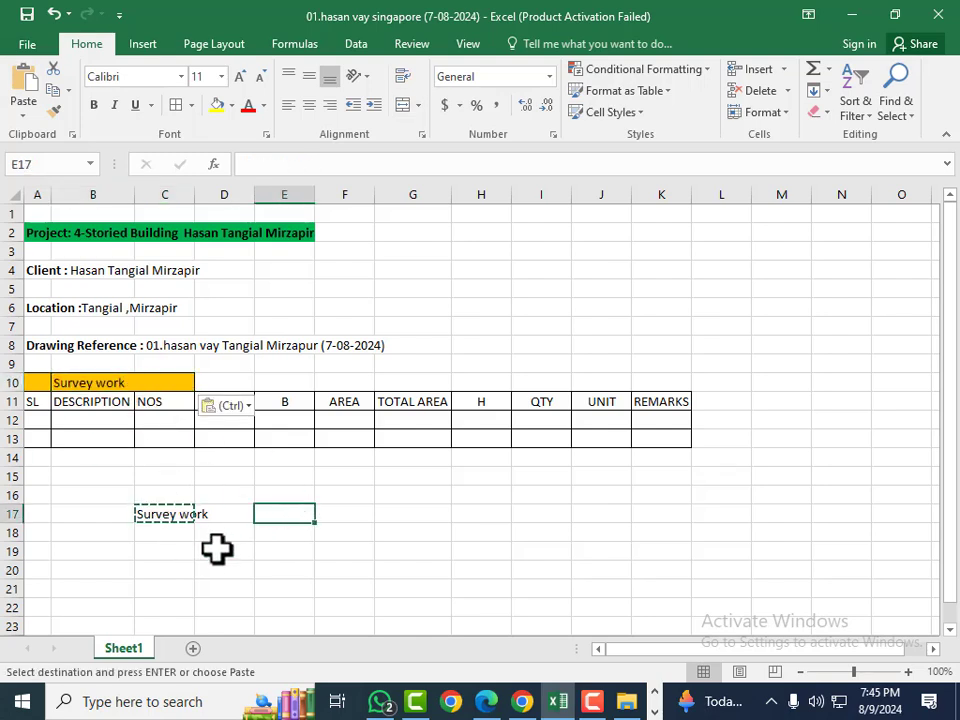
key(Escape)
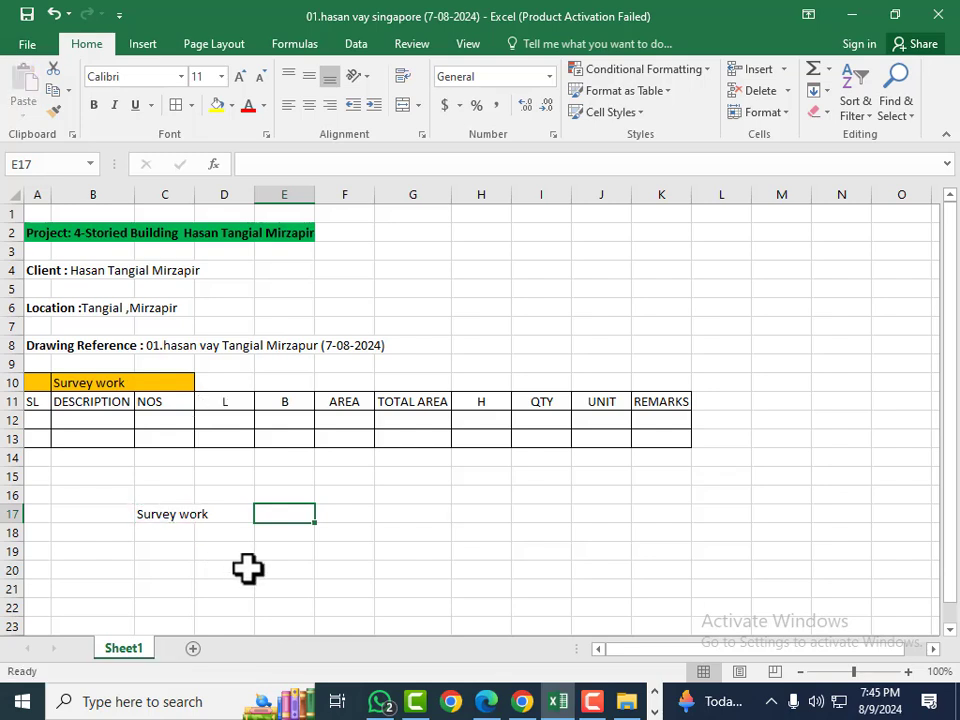
click(245, 568)
Step: Delete the leftover Survey work text from cell C17 below the table
click(178, 514)
key(Delete)
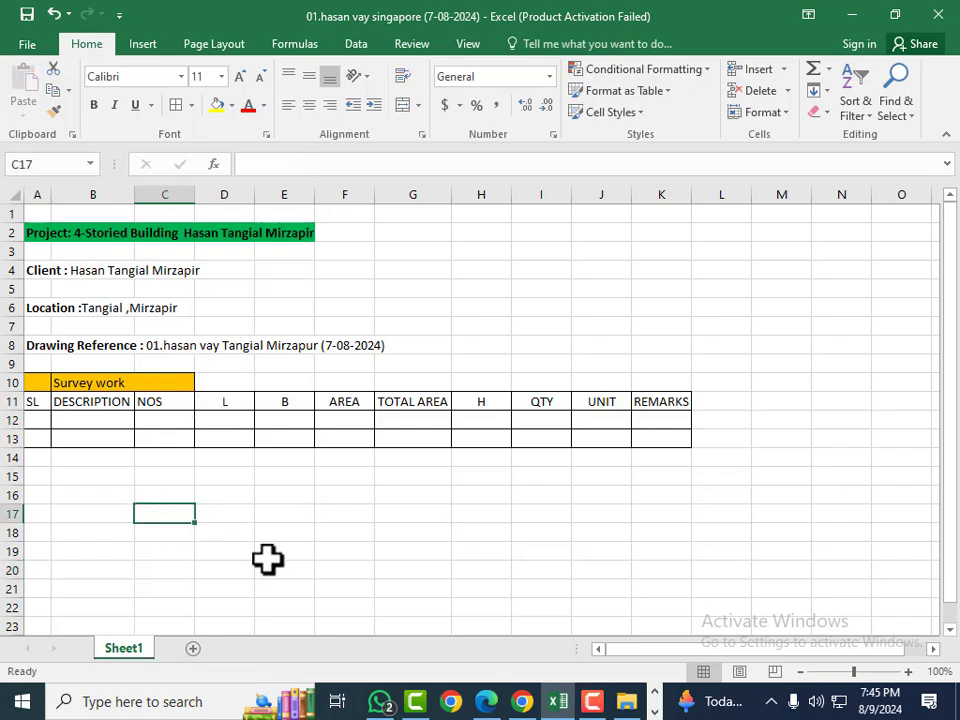
click(268, 553)
Step: Enter the serial number 1 in cell A10, beside the Survey work heading
click(41, 386)
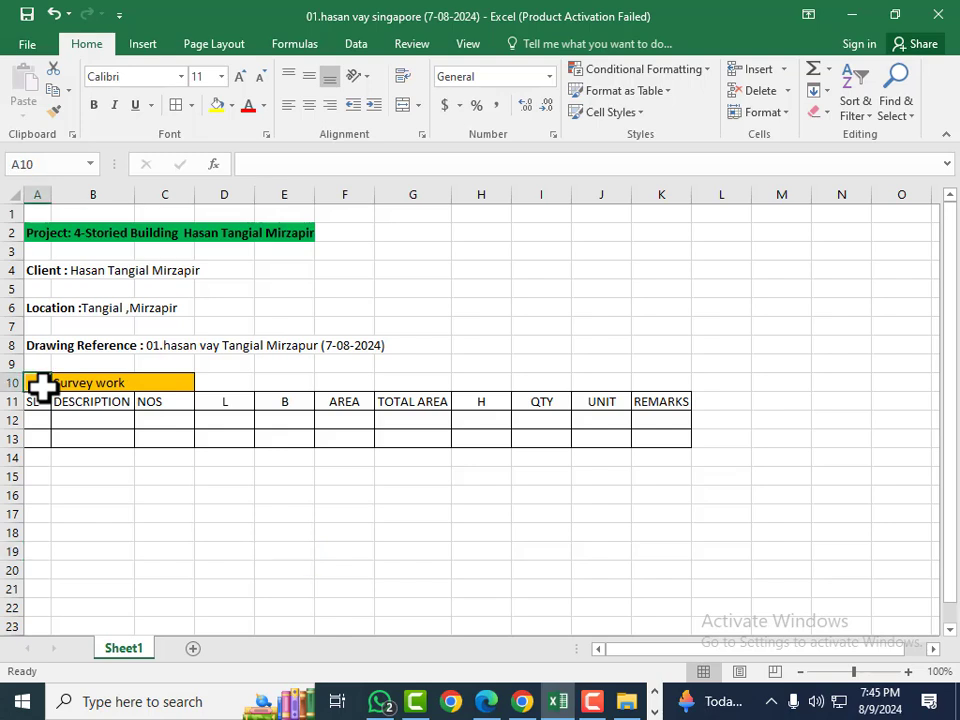
text(1)
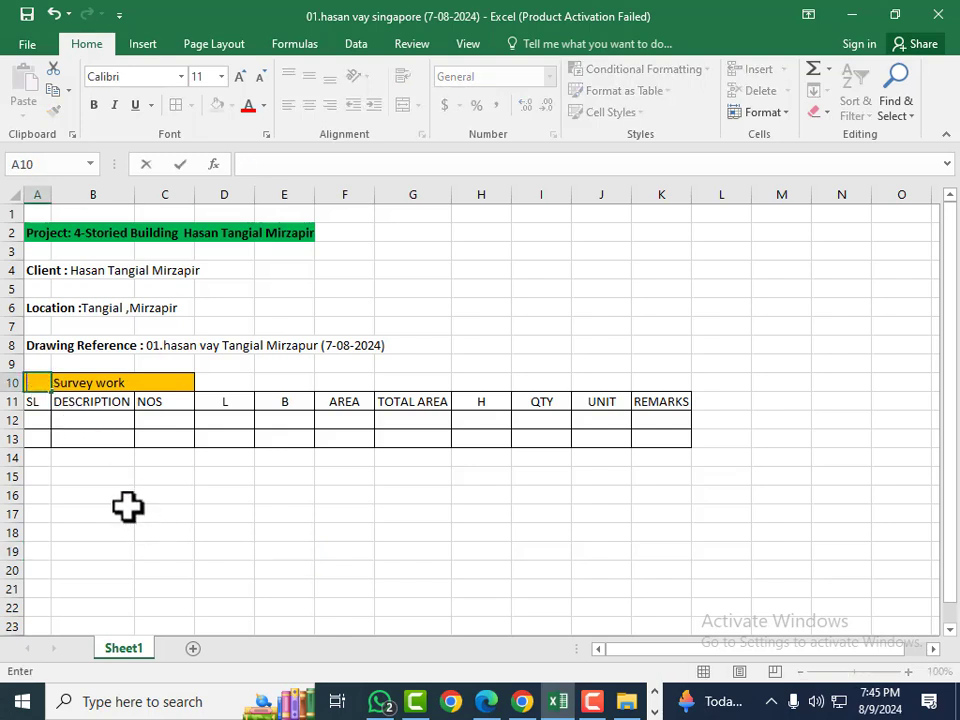
text(01)
click(176, 548)
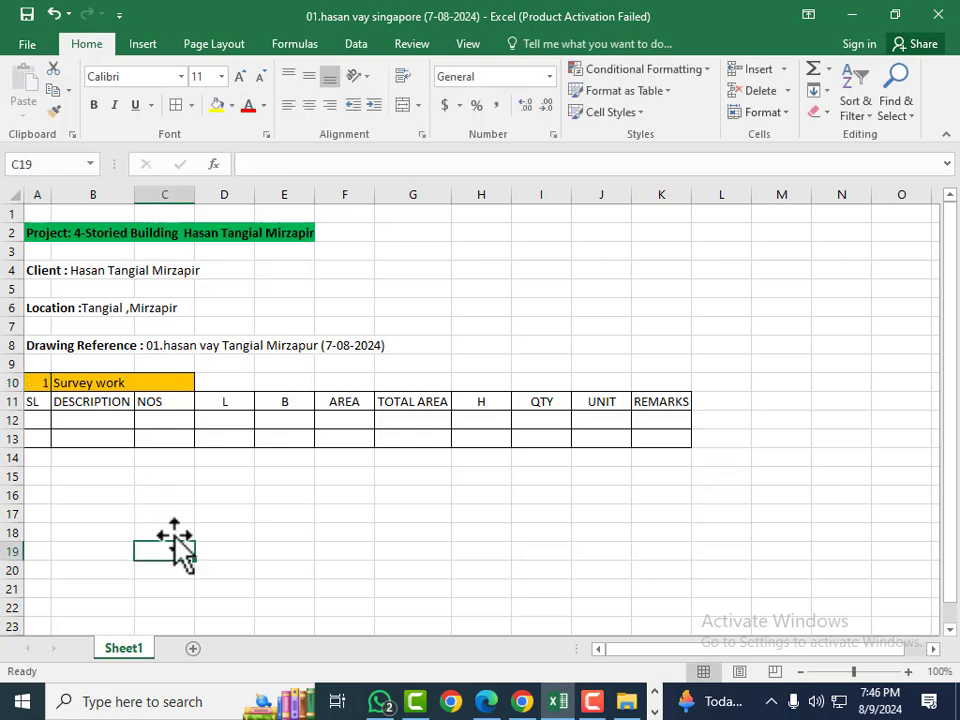
double_click(42, 383)
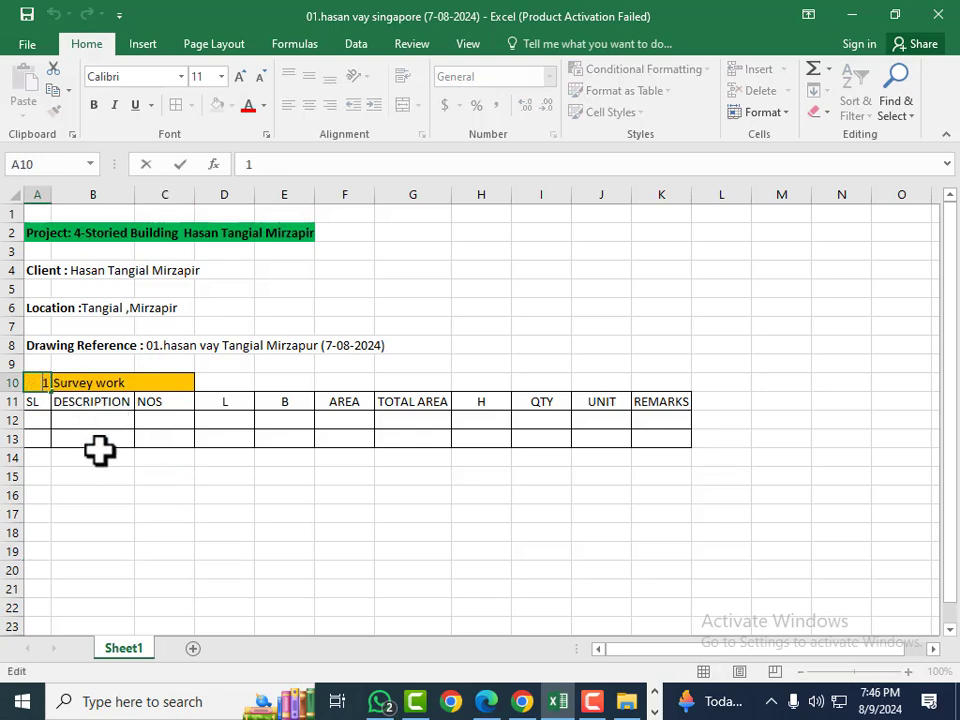
click(74, 555)
Step: Center the serial number horizontally in cell A10
click(45, 386)
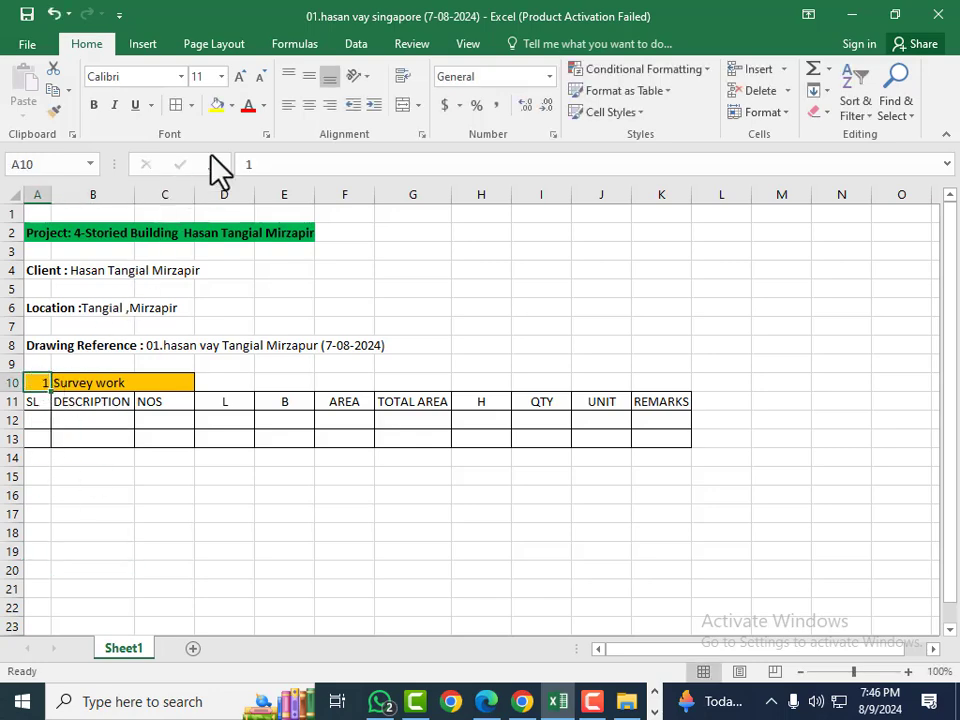
click(312, 106)
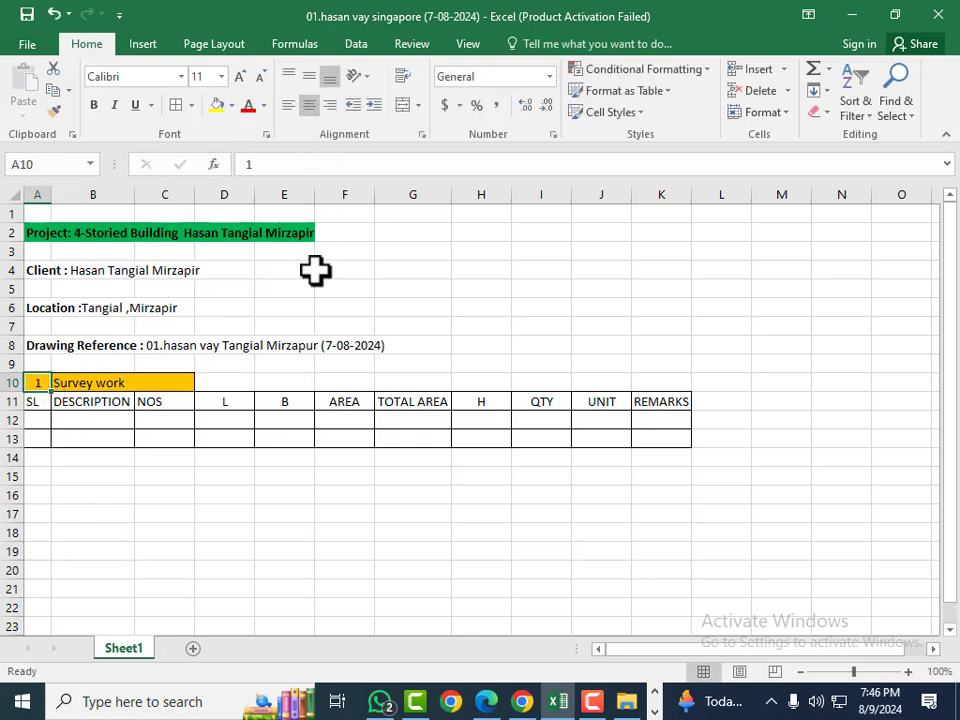
click(300, 551)
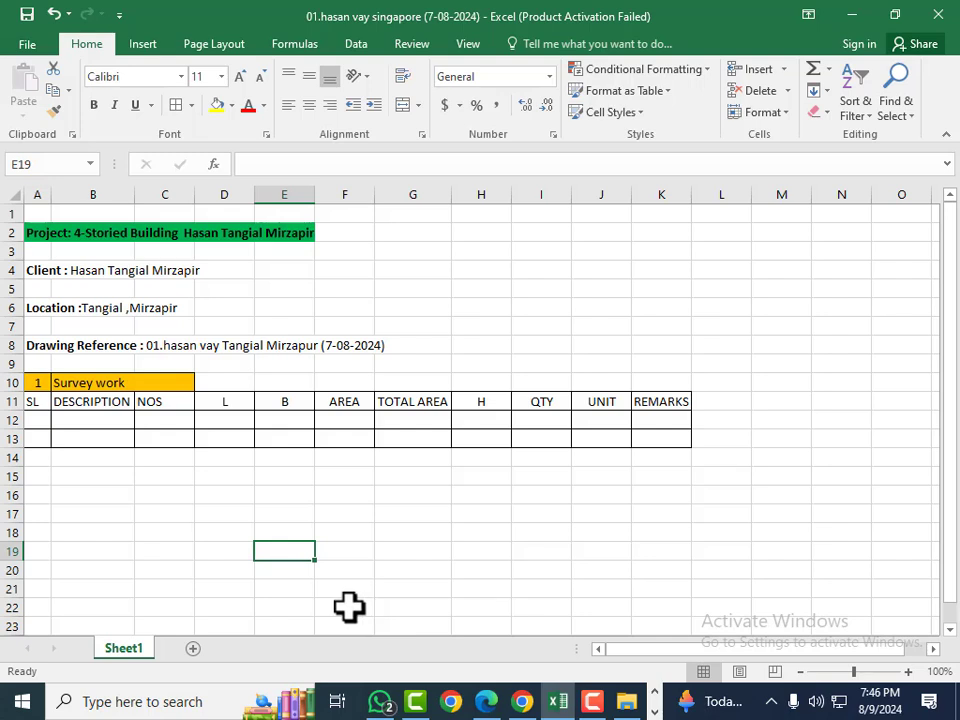
drag(36, 386, 678, 432)
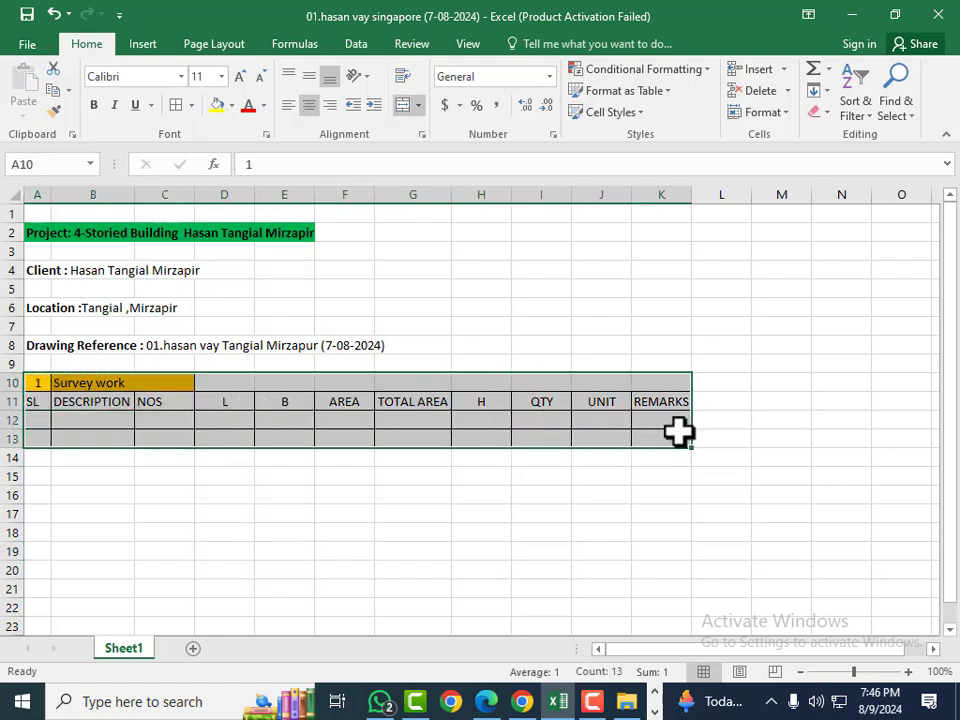
click(8, 422)
right_click(20, 422)
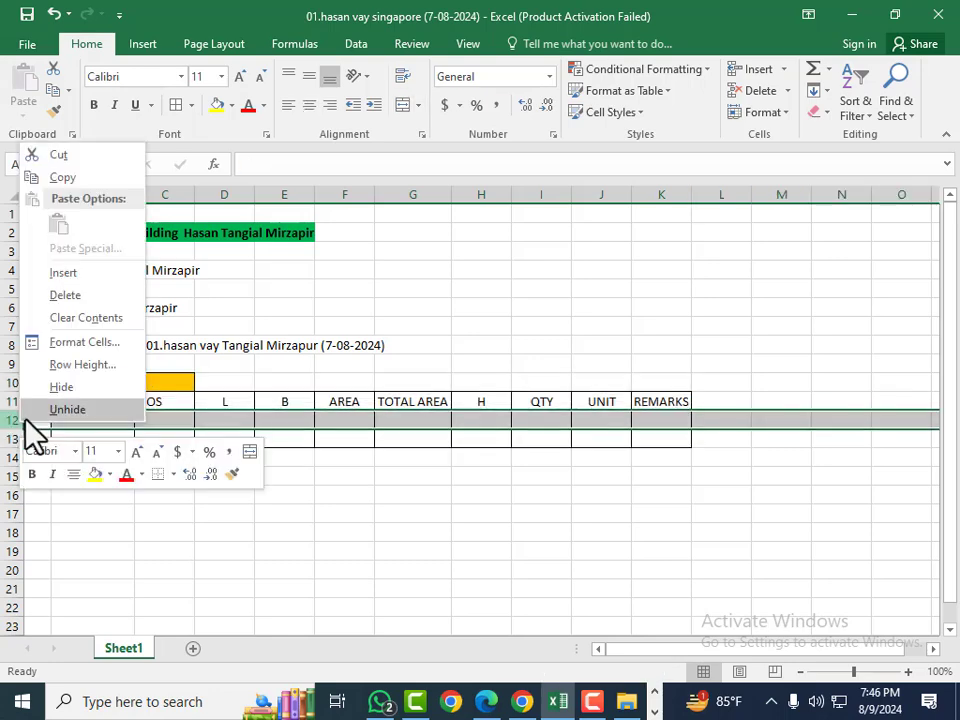
click(68, 177)
click(126, 571)
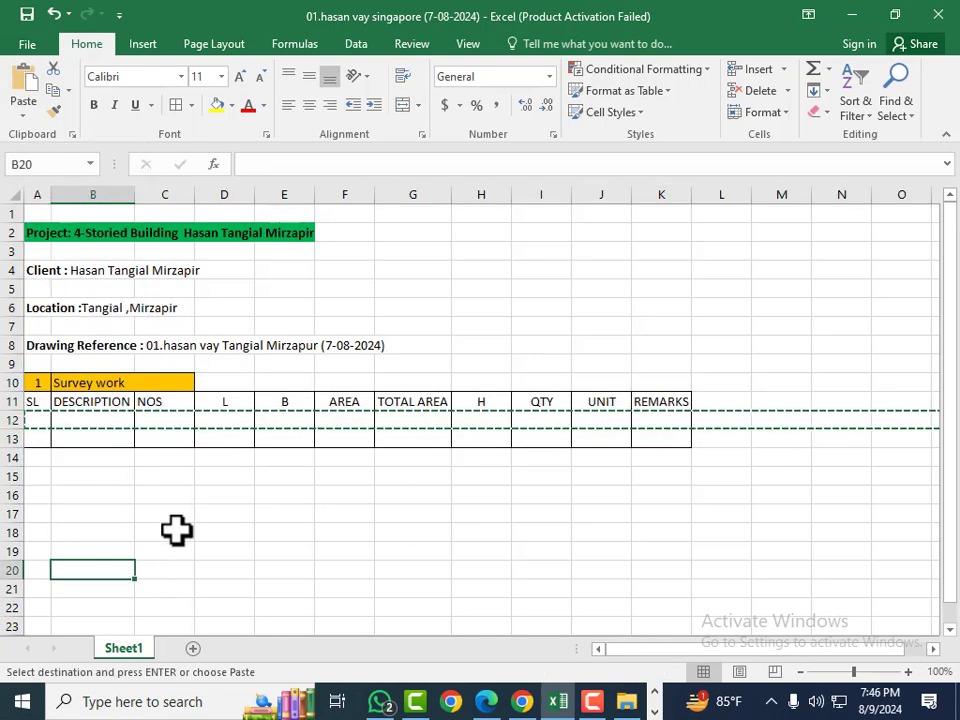
click(489, 568)
key(Escape)
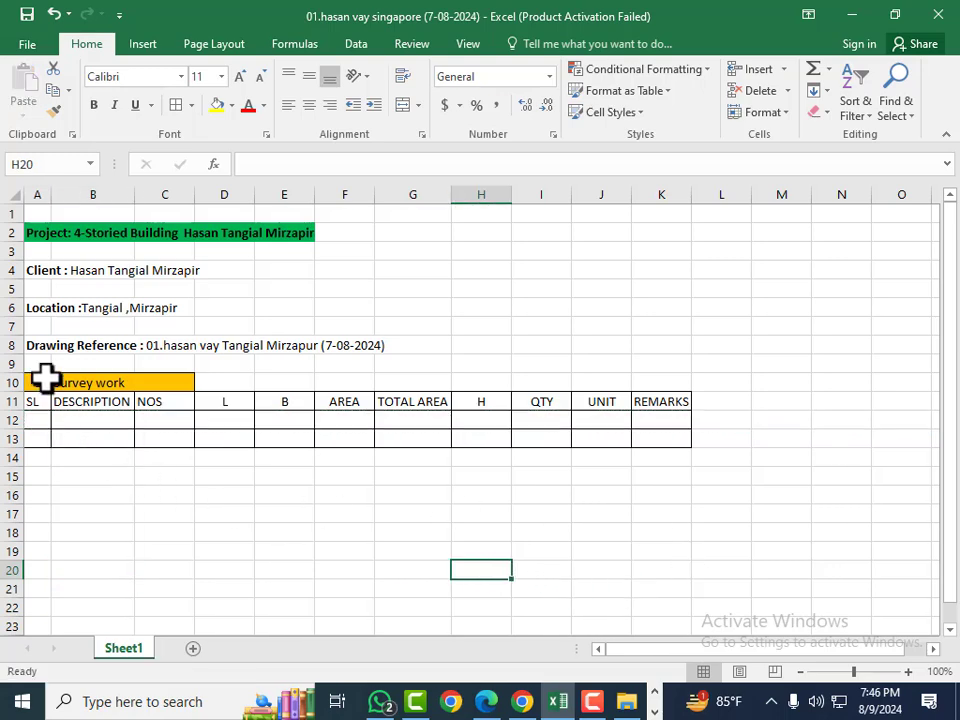
Step: Copy rows 10 to 13 with the Survey work heading and table and paste them starting at cell A18
drag(10, 383, 95, 432)
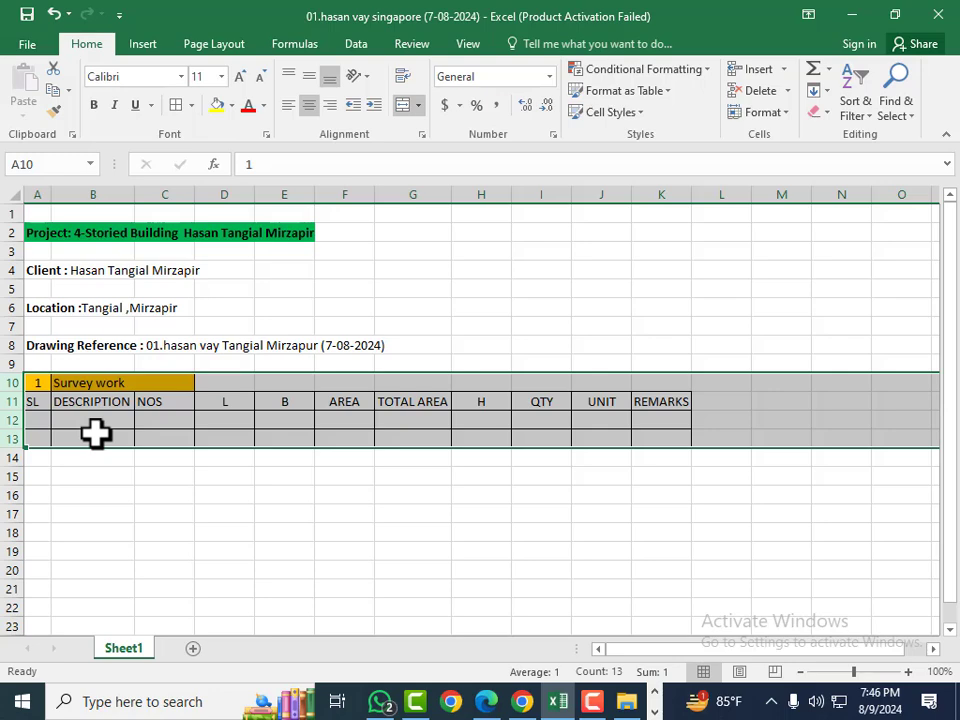
key(ctrl+c)
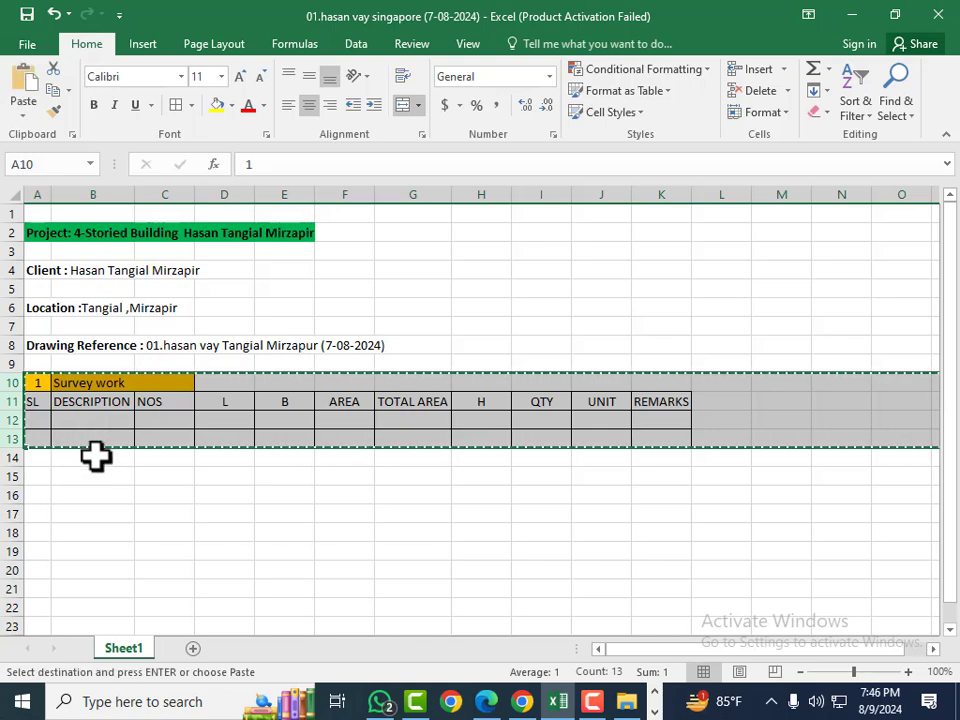
click(37, 537)
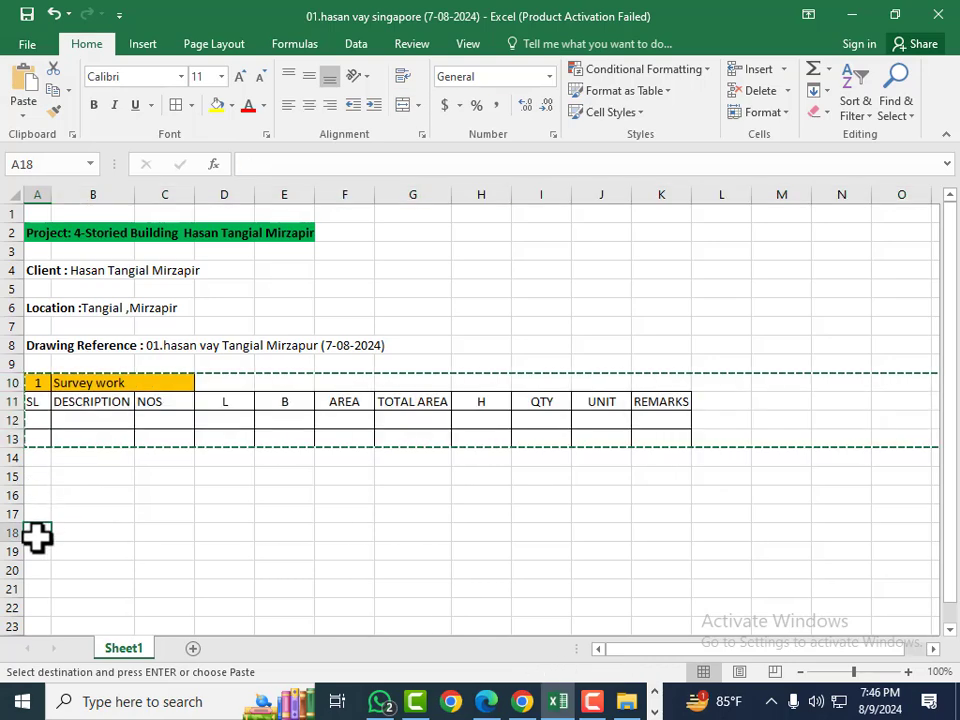
key(ctrl+v)
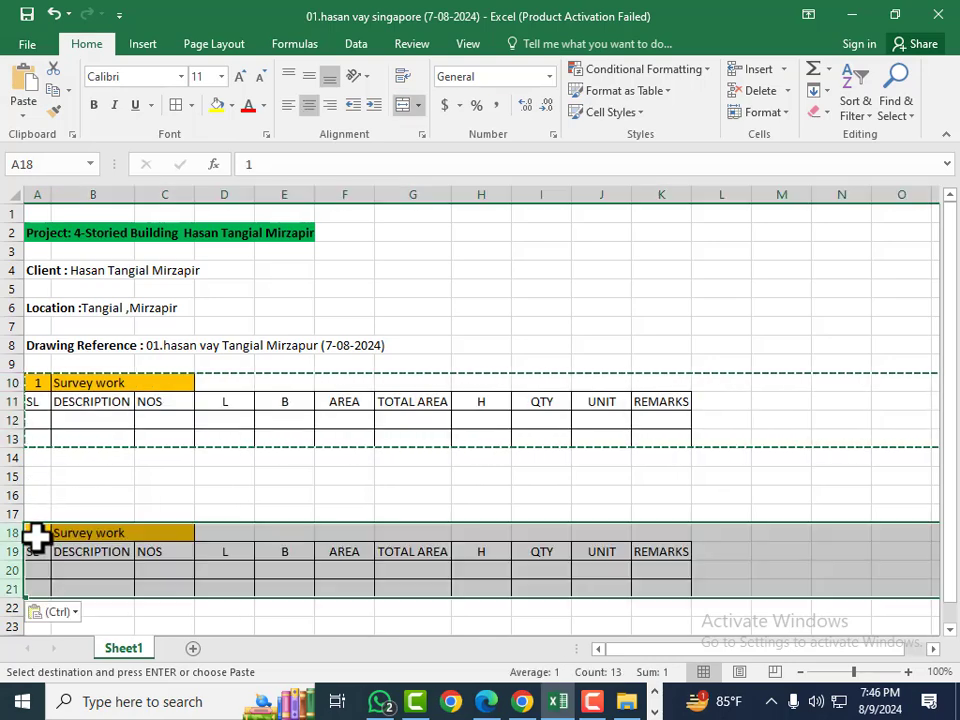
scroll(350, 515, down, 2)
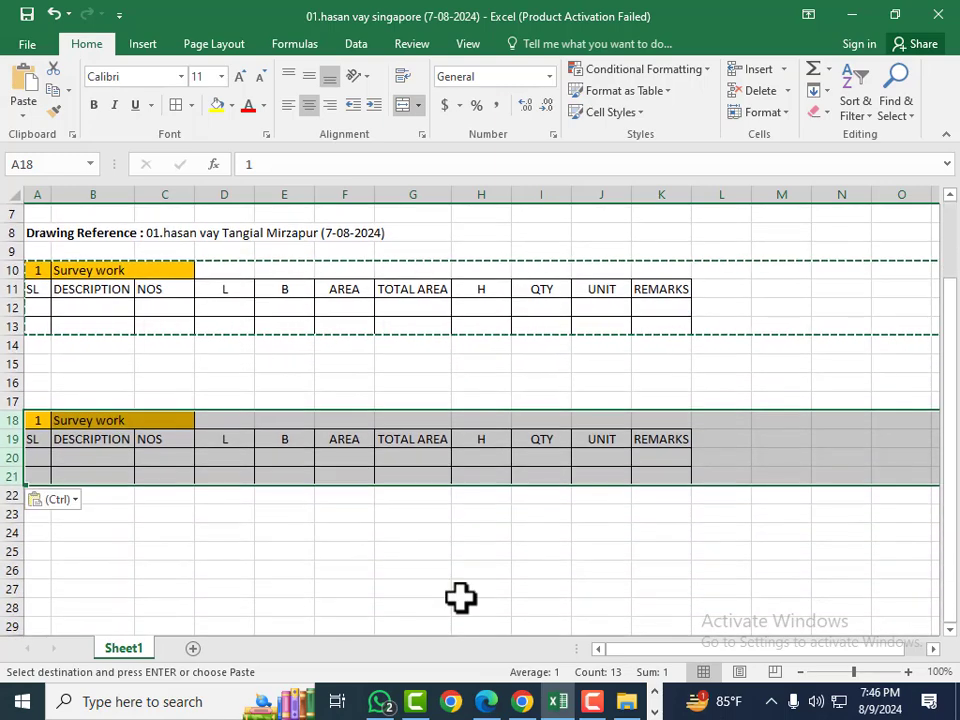
click(470, 589)
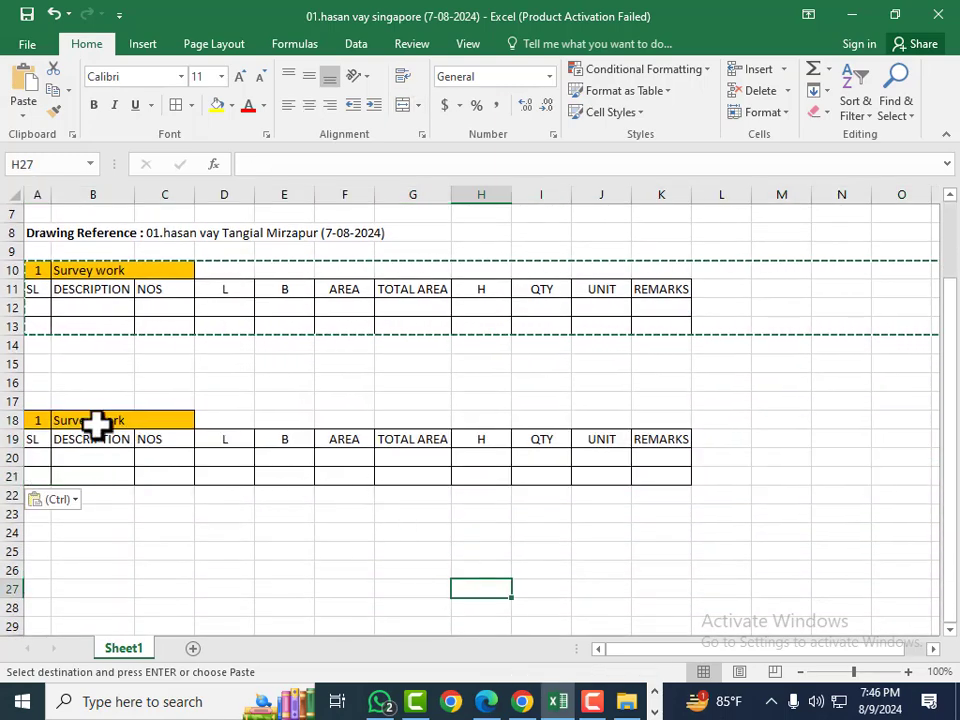
Step: Replace the title in heading cell B18 of the second table with Excavation
click(96, 423)
double_click(96, 423)
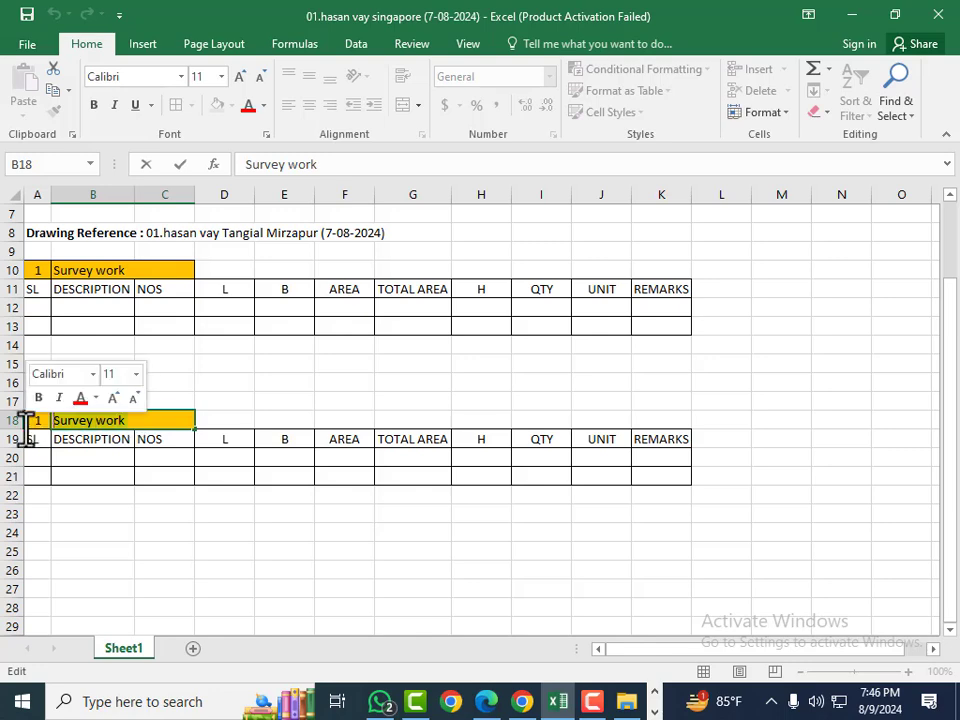
text(Excavation)
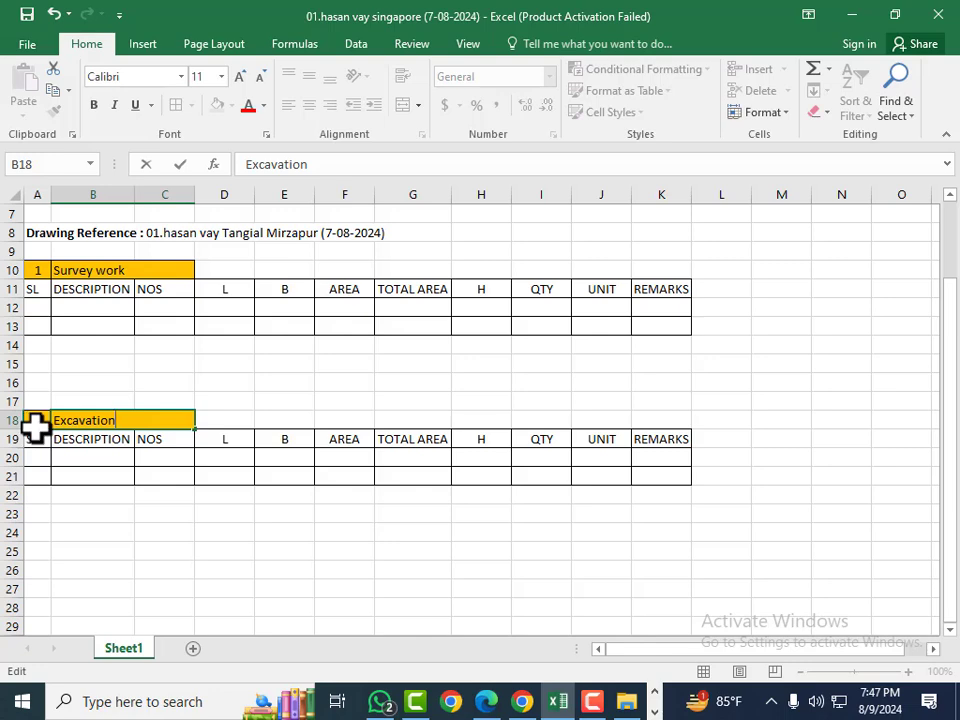
click(163, 537)
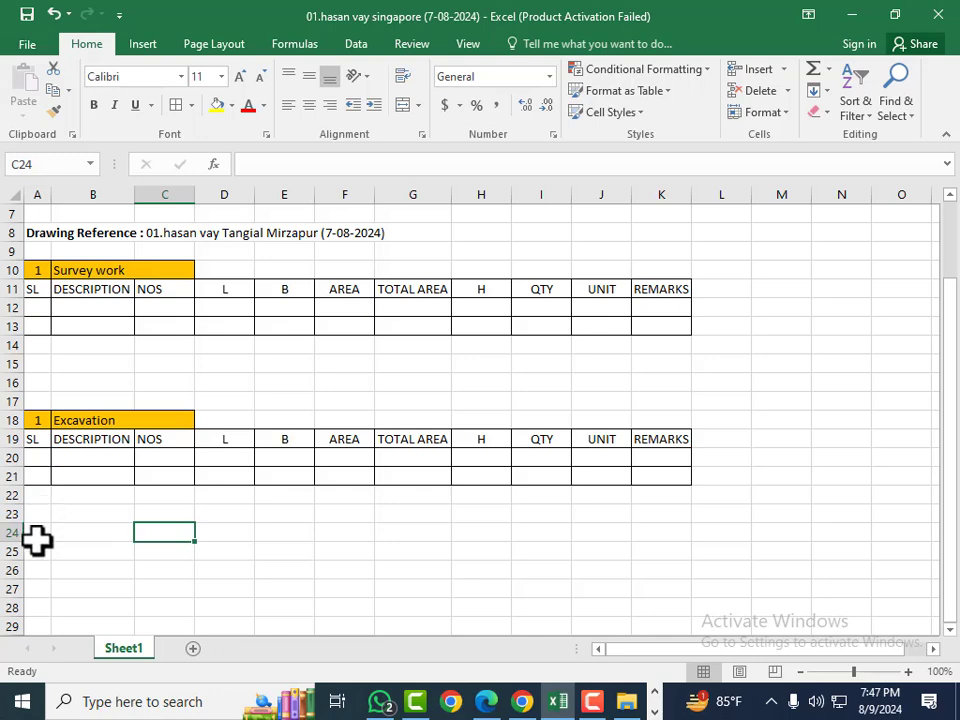
Step: Copy rows 18 to 21 with the Excavation heading and table and paste them starting at cell A26
click(37, 570)
scroll(81, 553, down, 2)
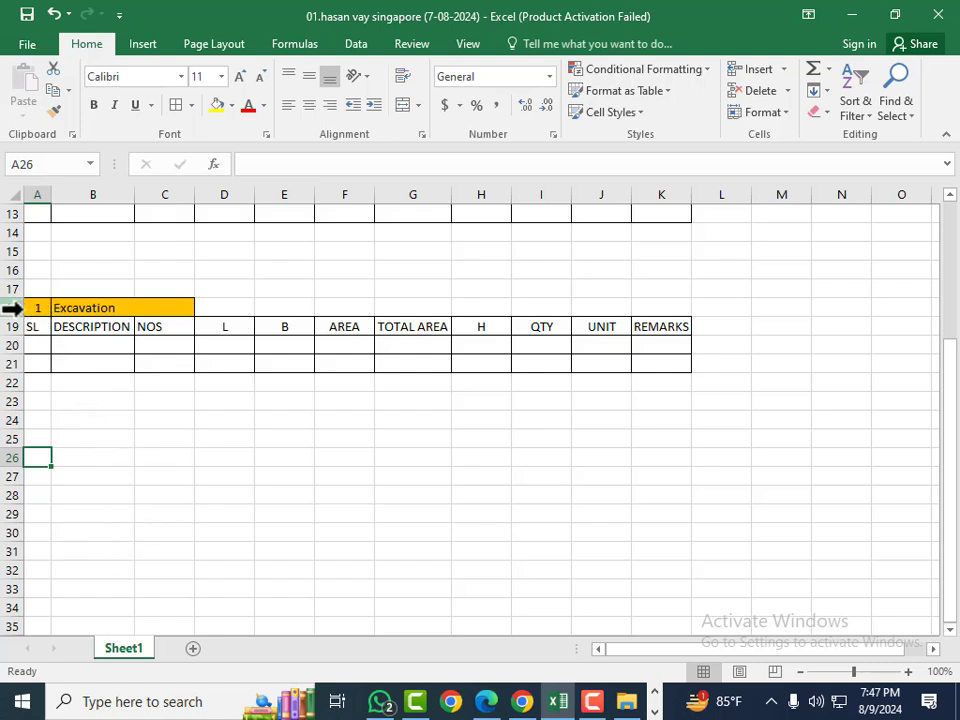
drag(10, 308, 21, 357)
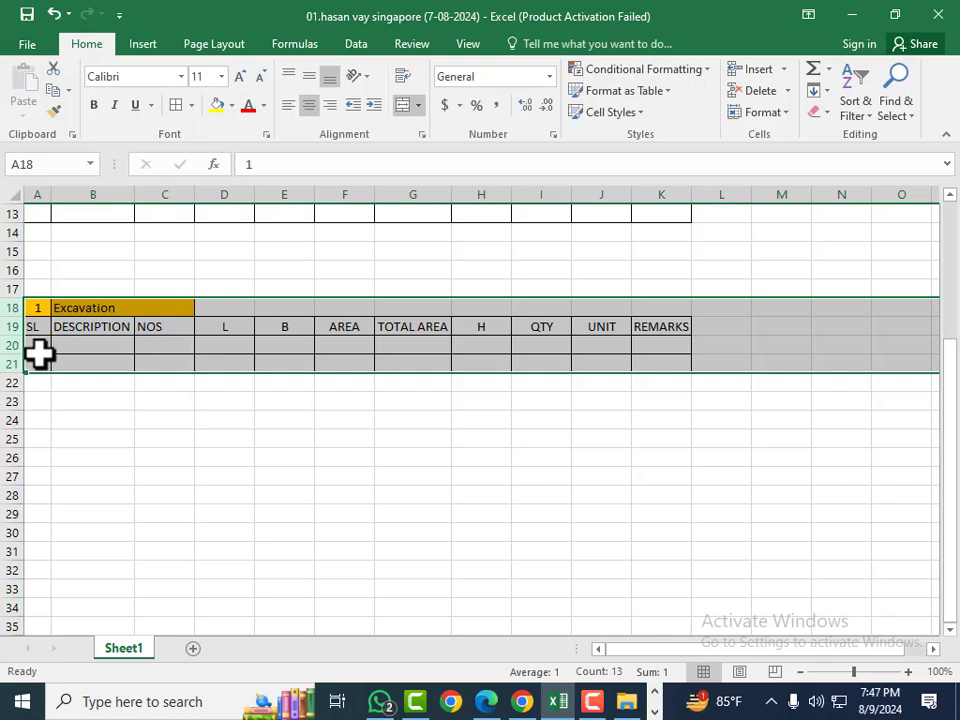
key(ctrl+c)
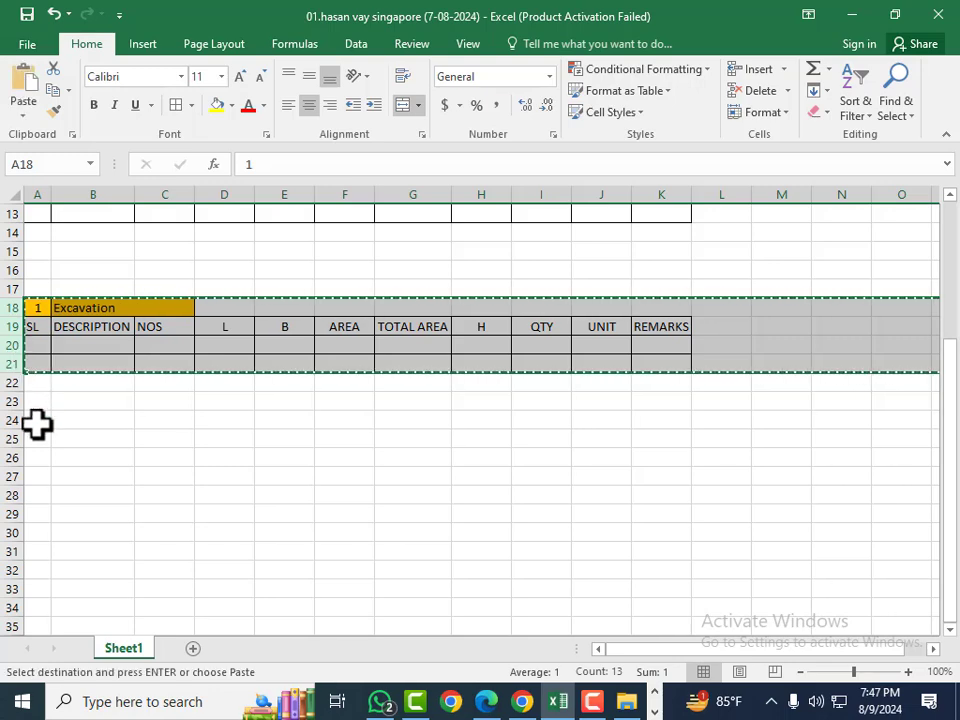
click(36, 455)
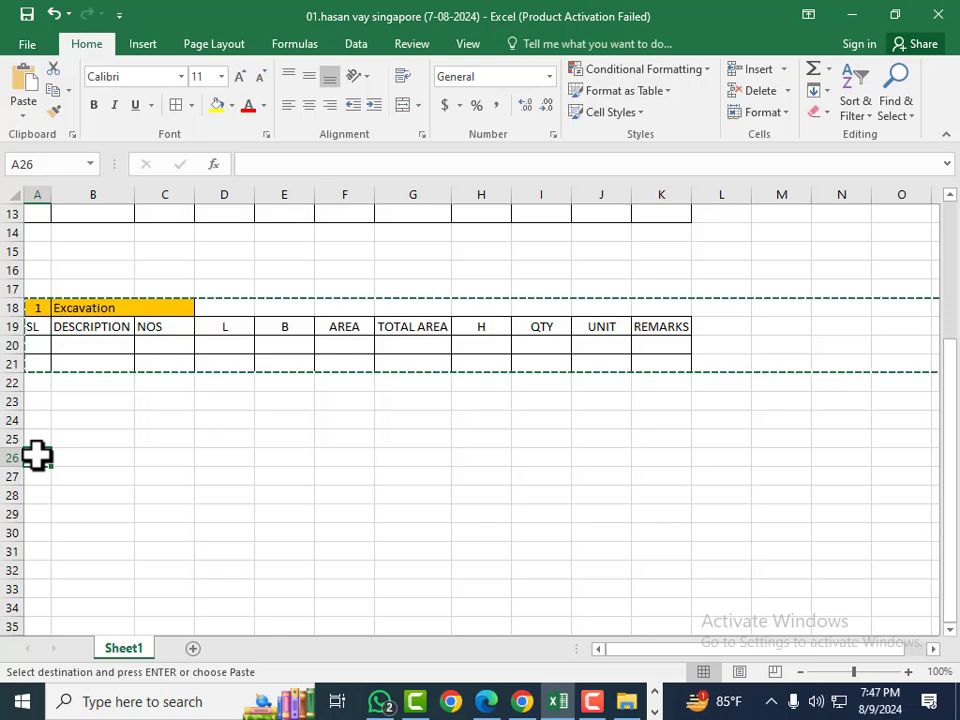
key(ctrl+v)
click(274, 608)
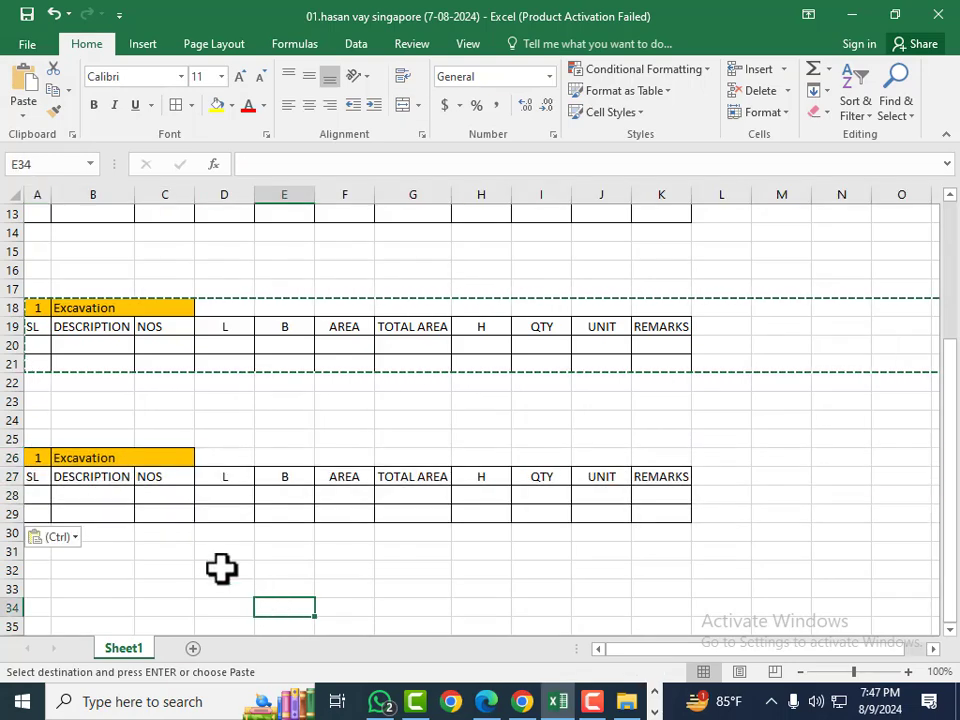
Step: Replace the title in heading cell B26 of the third table with Back Filling
click(81, 456)
double_click(84, 457)
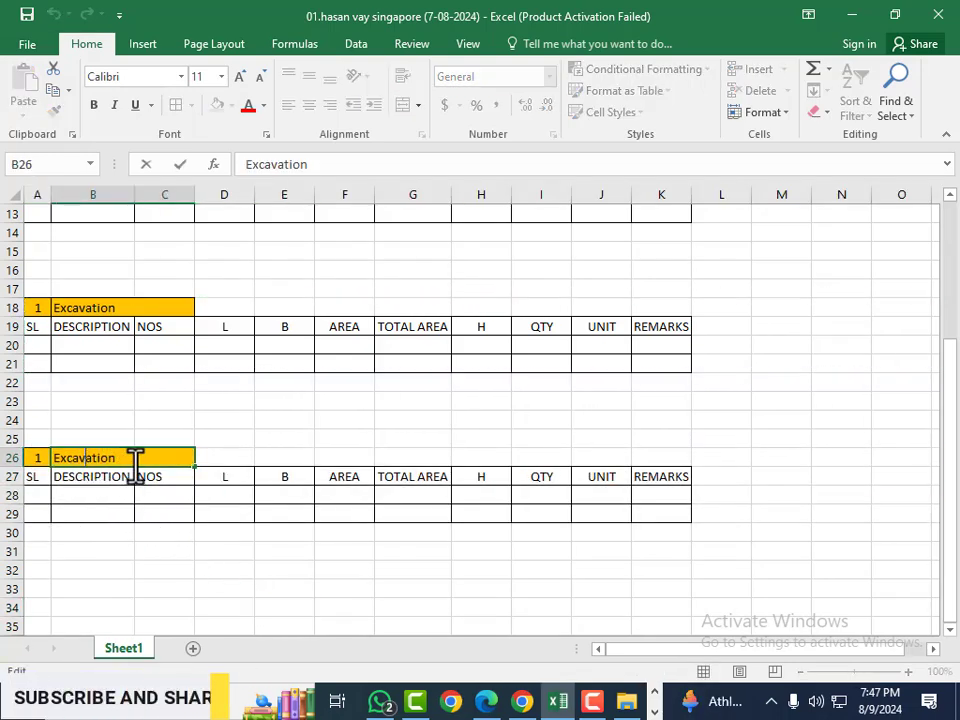
double_click(70, 457)
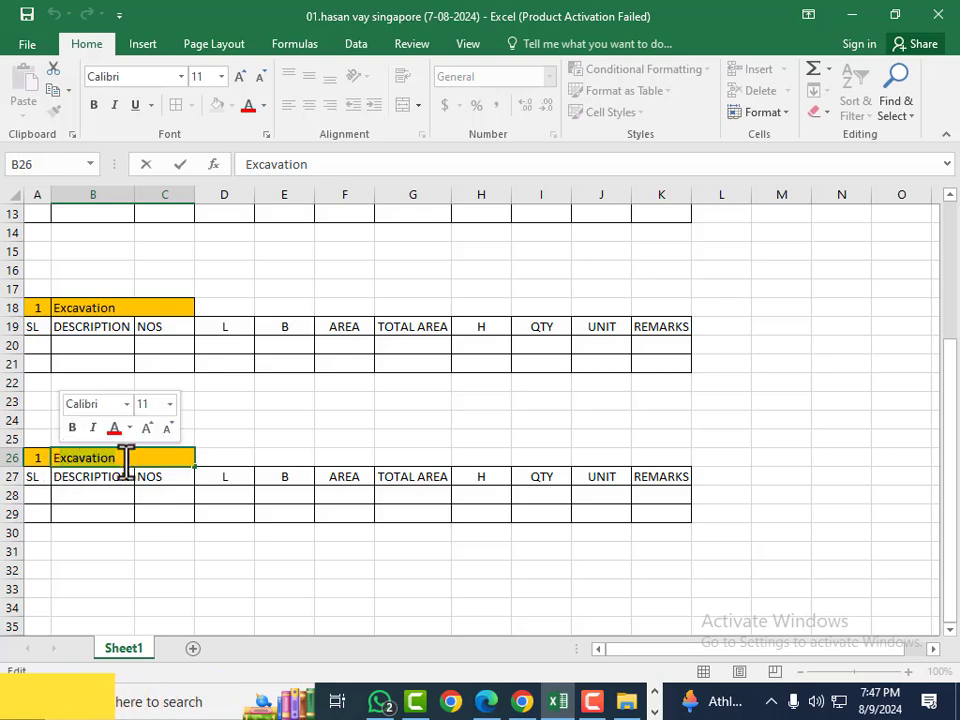
click(122, 459)
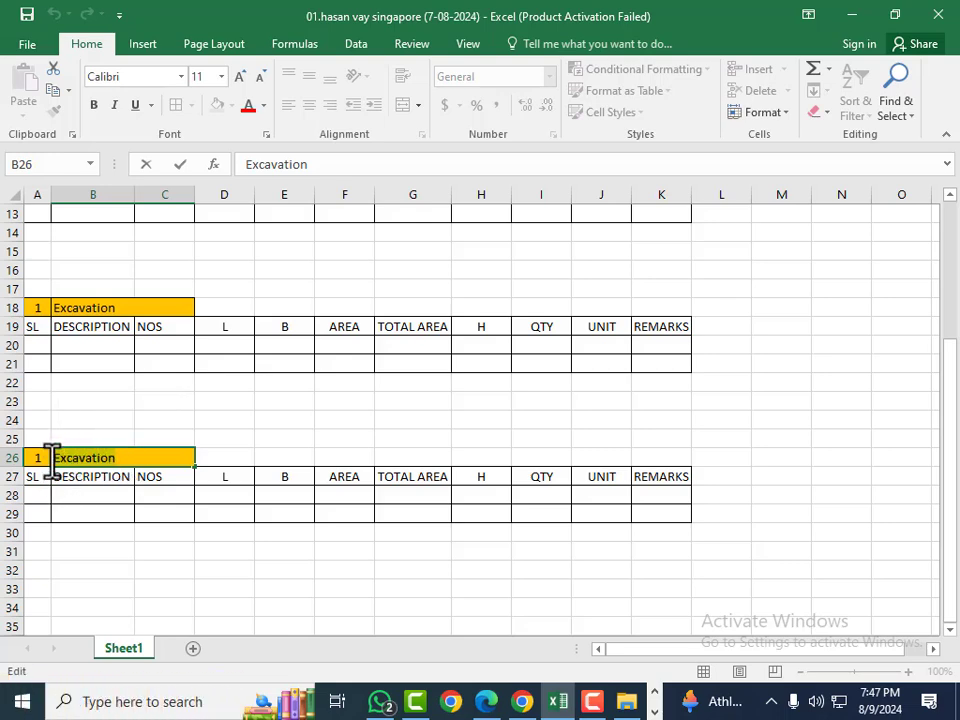
drag(122, 459, 52, 460)
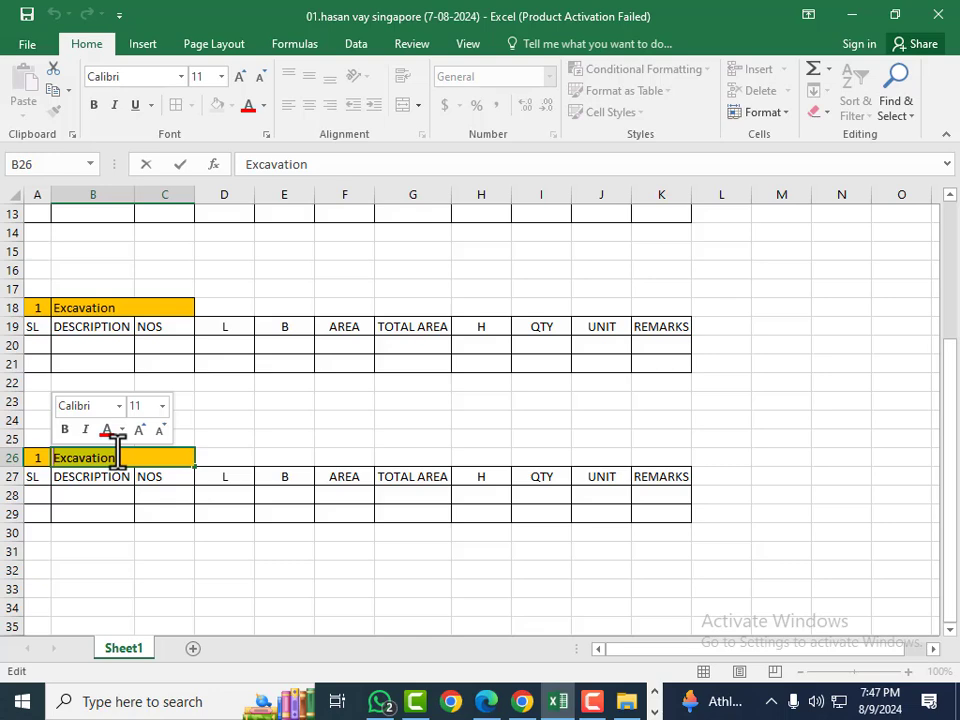
text(Back Filling)
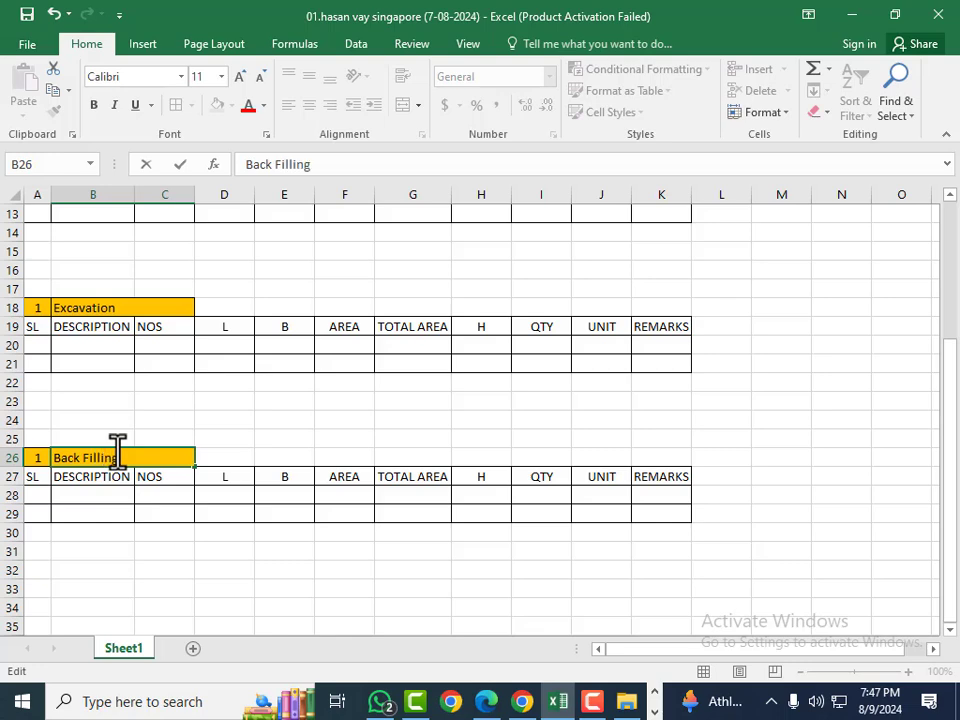
click(259, 589)
Step: Change the serial number in cell A18, beside the Excavation heading, to 2
scroll(229, 546, down, 1)
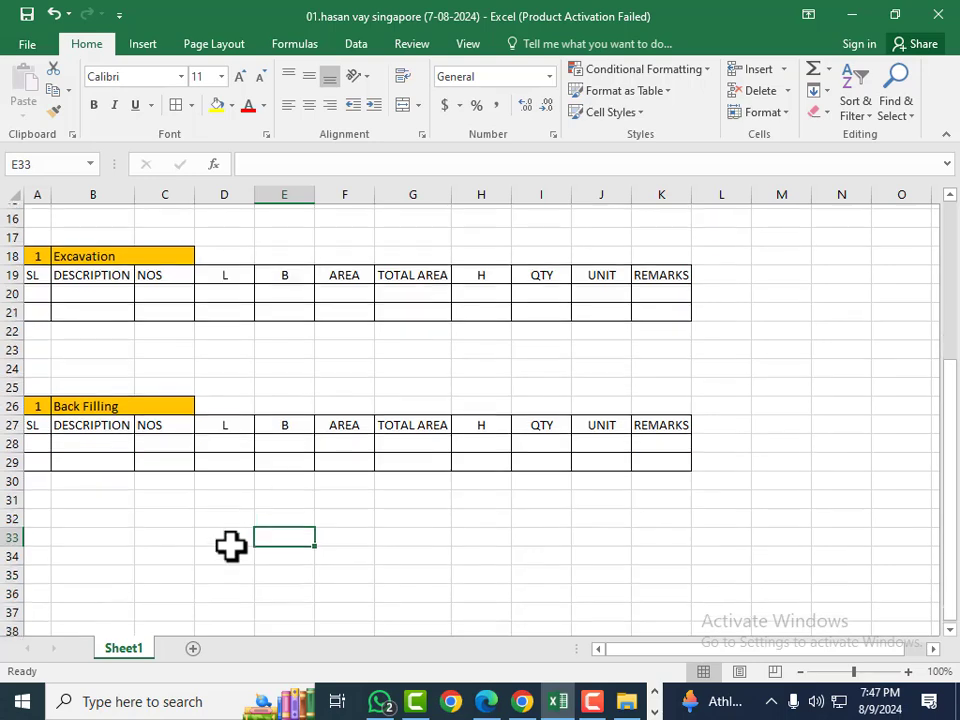
scroll(116, 421, up, 1)
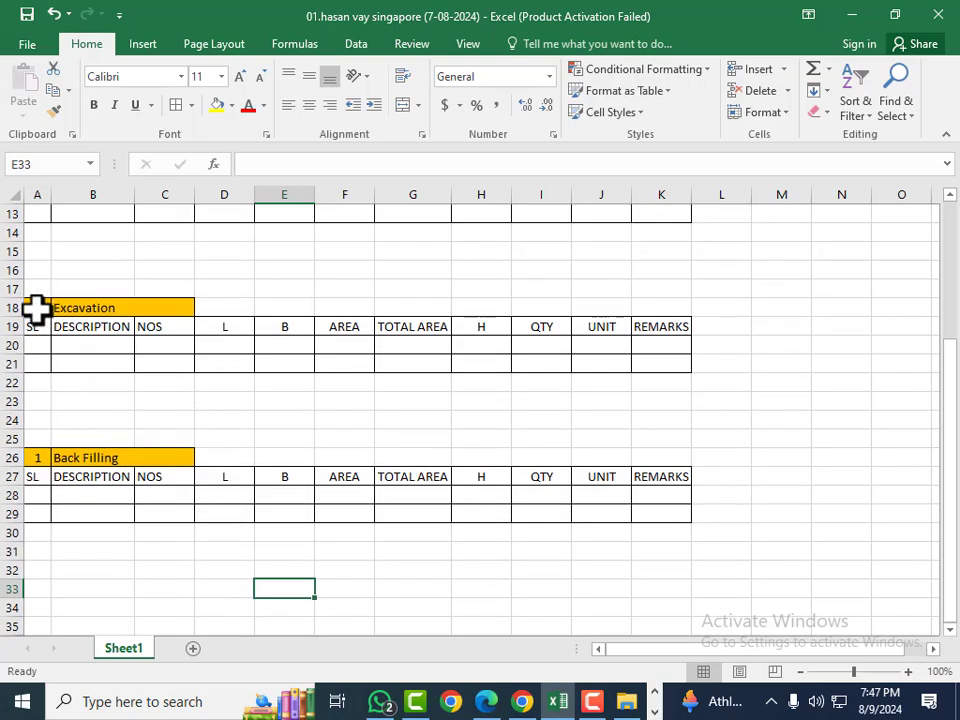
click(38, 309)
text(1)
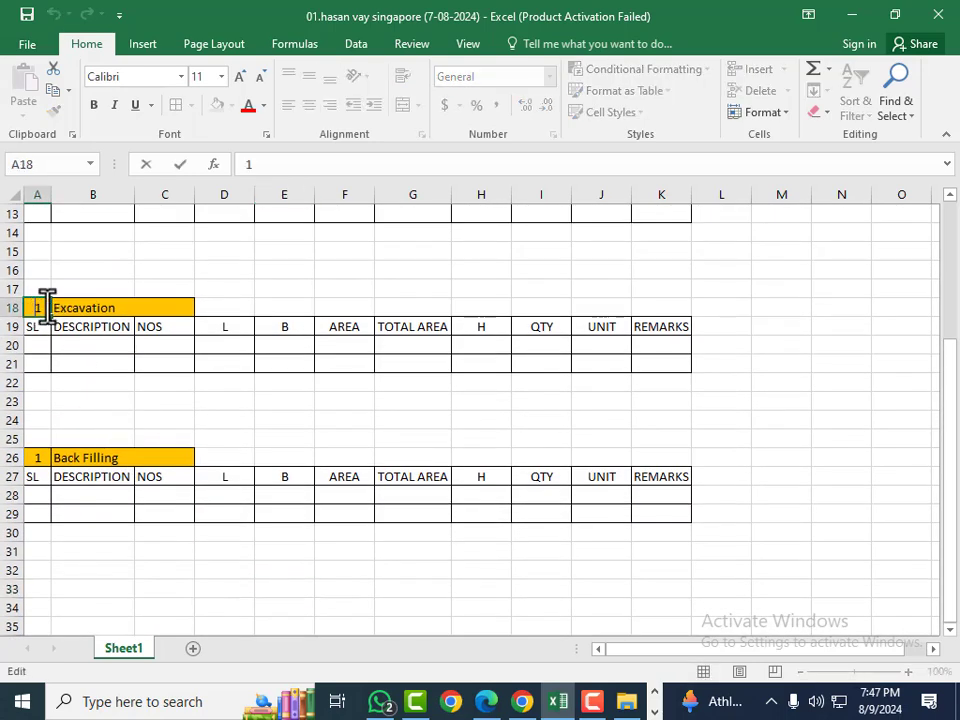
key(BackSpace)
text(2)
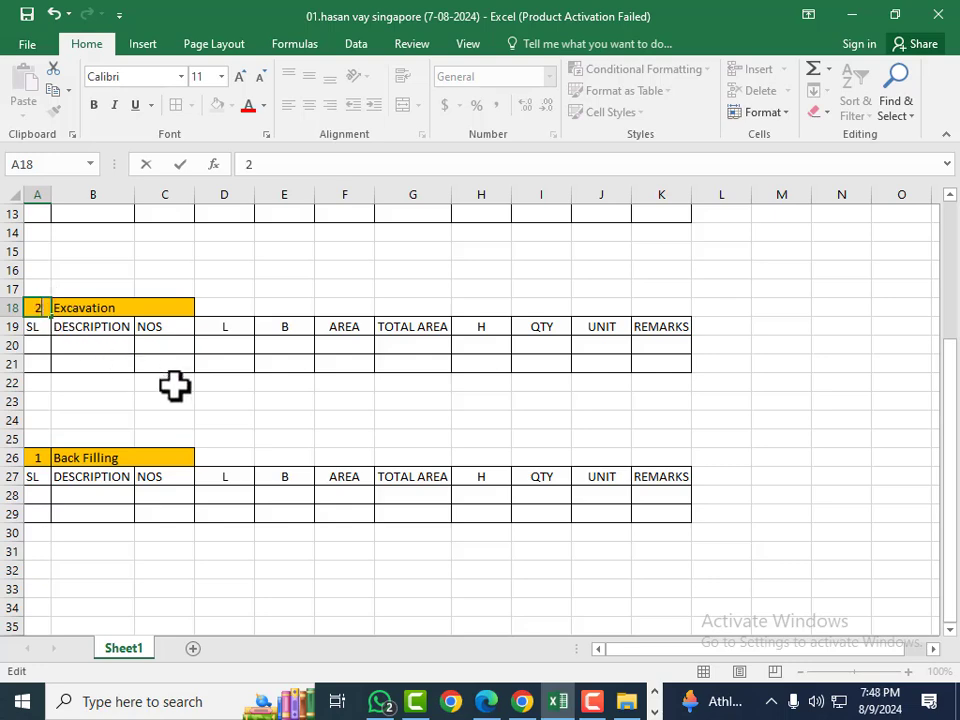
click(199, 400)
Step: Change the serial number in cell A26, beside the Back Filling heading, to 3
click(42, 457)
text(1)
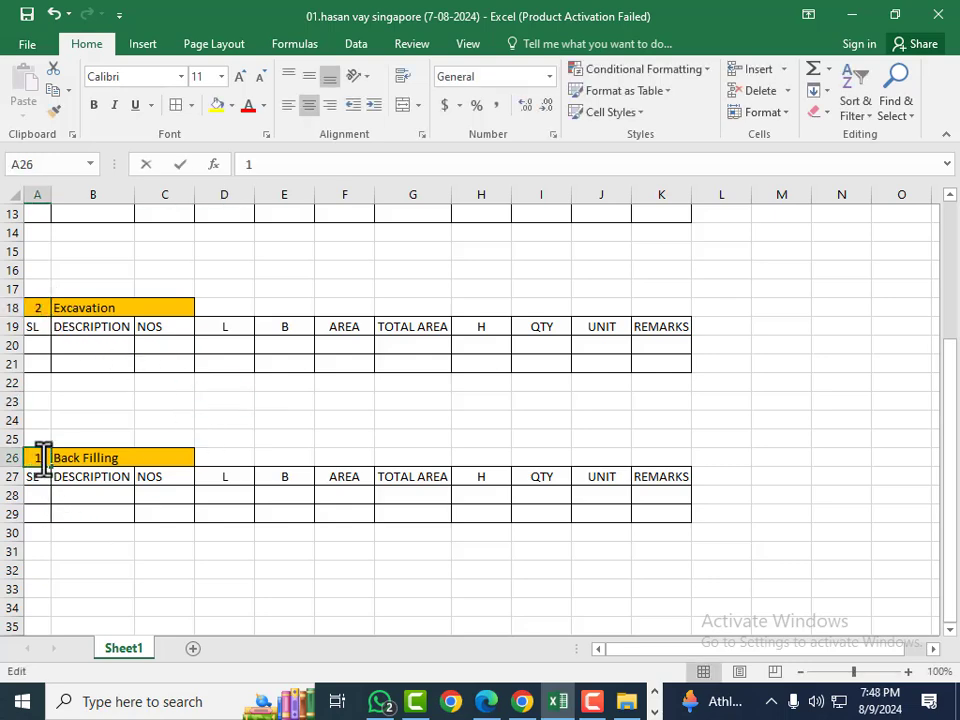
key(BackSpace)
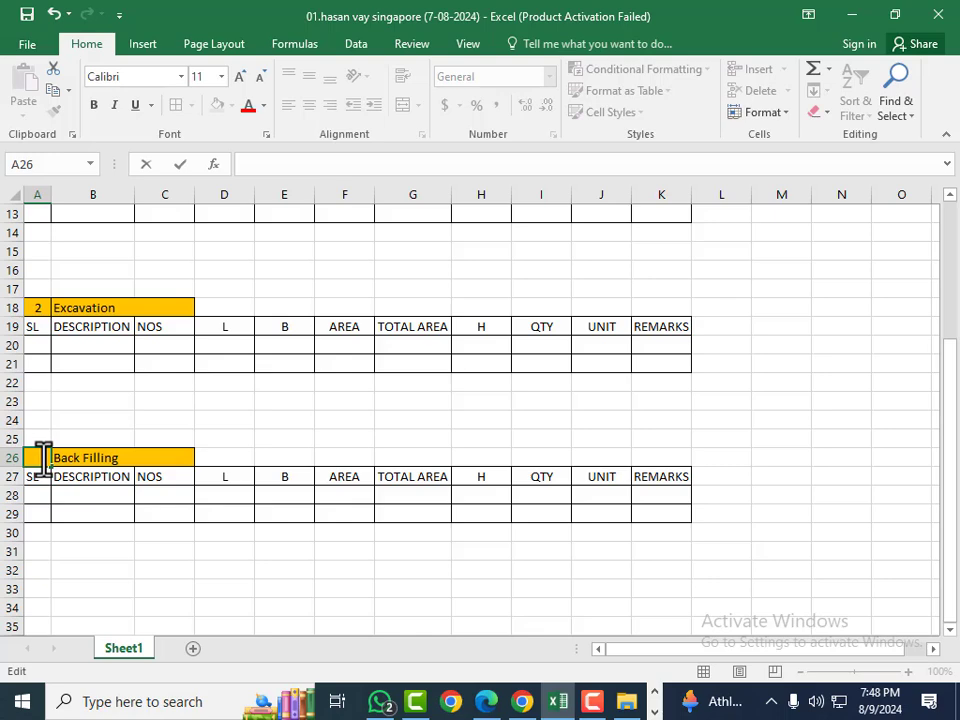
text(3)
click(168, 604)
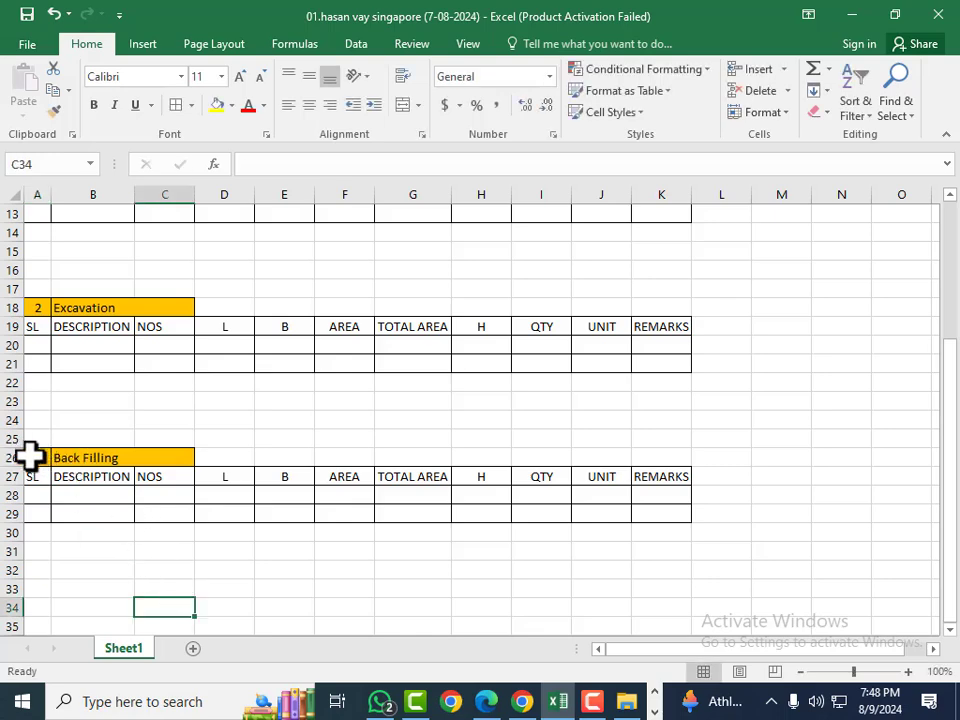
Step: Copy rows 26 to 29 with the Back Filling heading and table and paste them starting at cell A34
drag(8, 457, 20, 513)
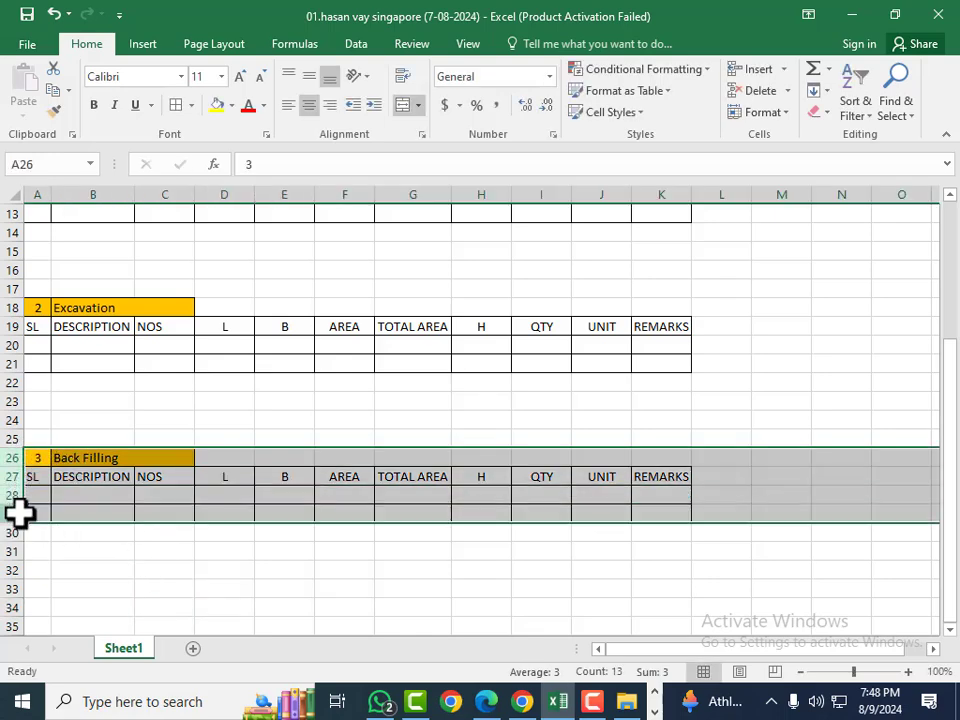
right_click(37, 505)
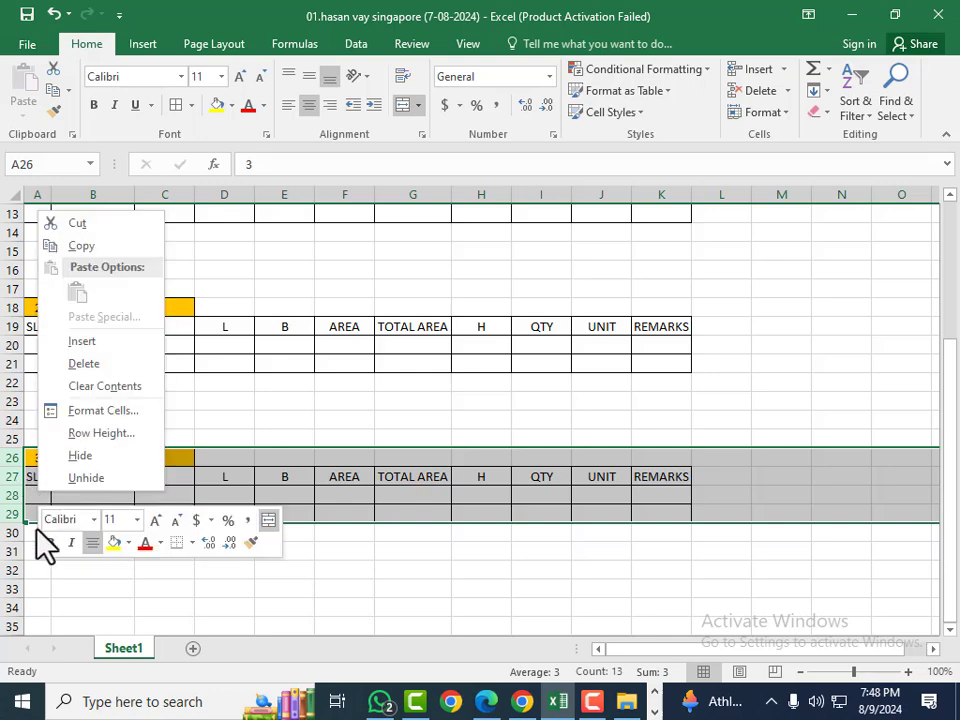
key(Escape)
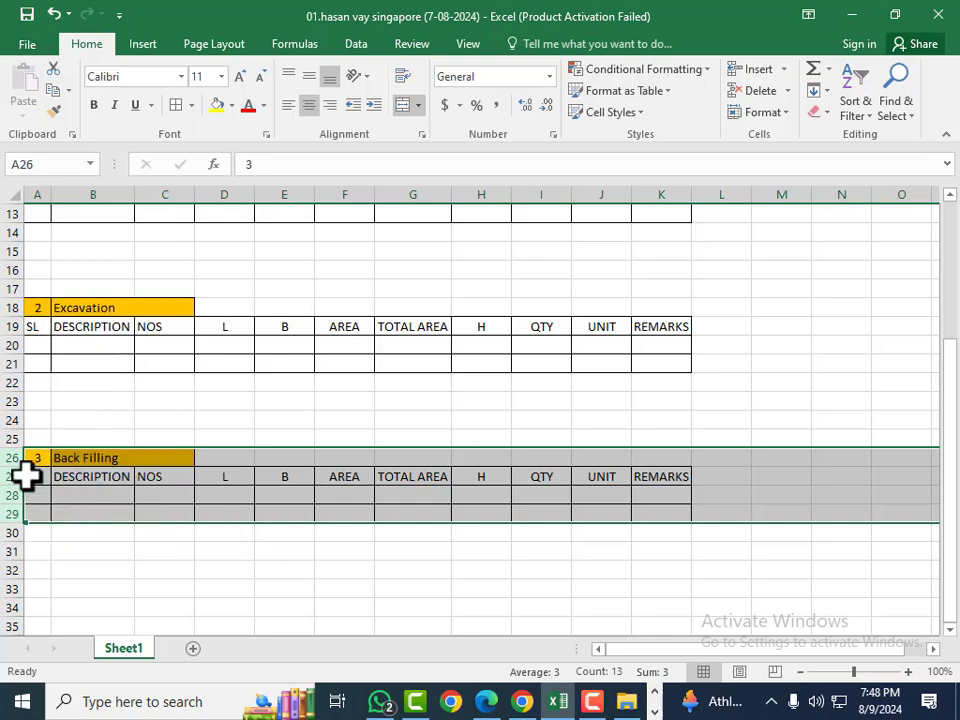
key(ctrl+c)
scroll(90, 494, down, 1)
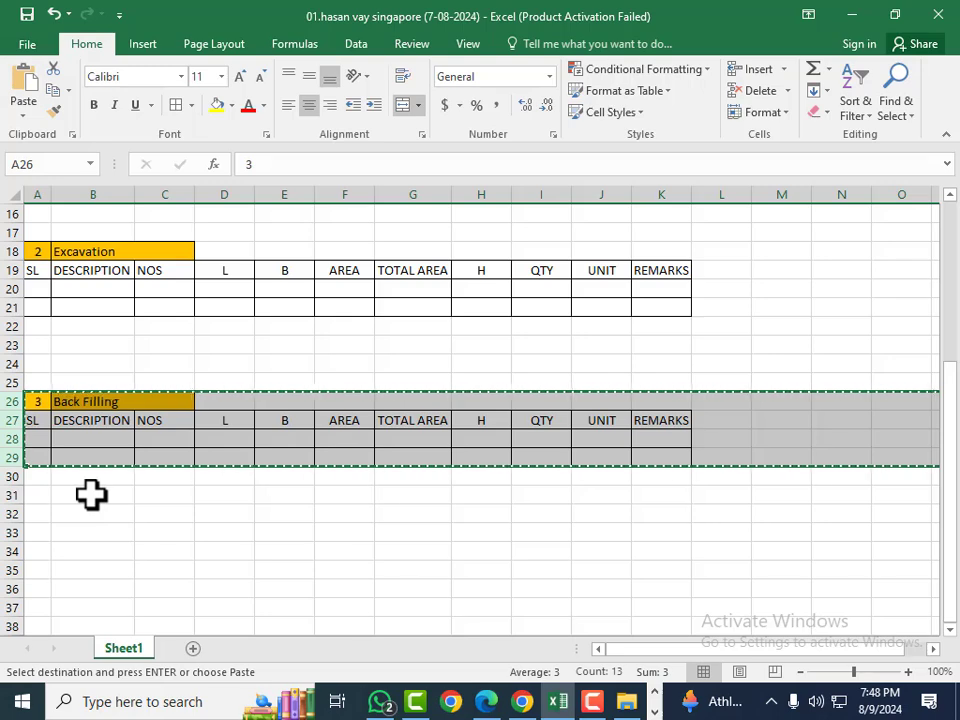
scroll(40, 495, down, 1)
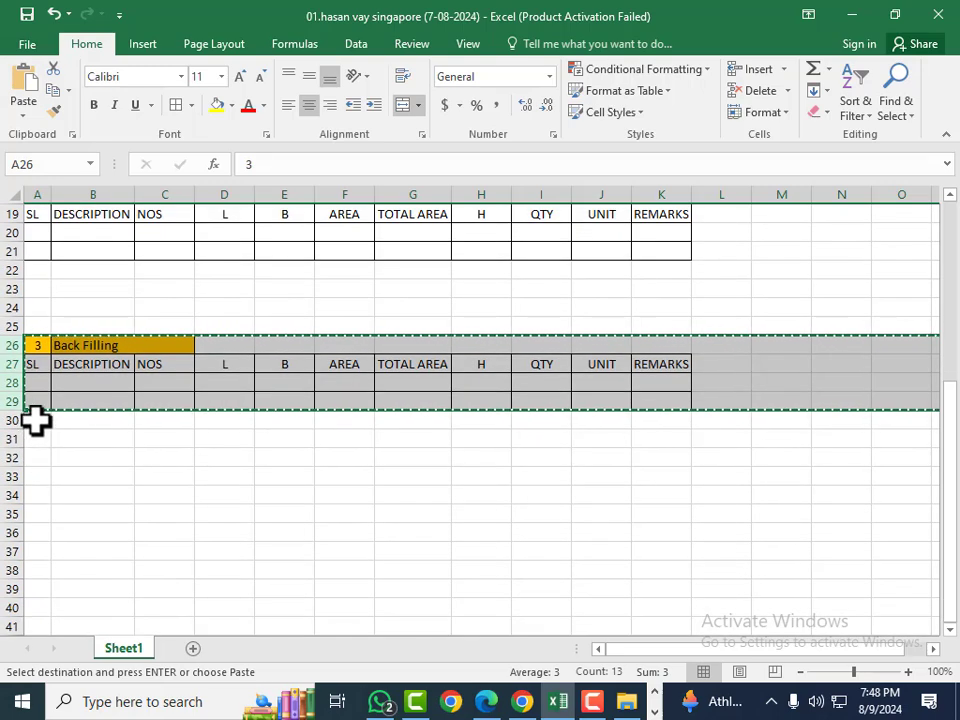
click(40, 497)
key(ctrl+v)
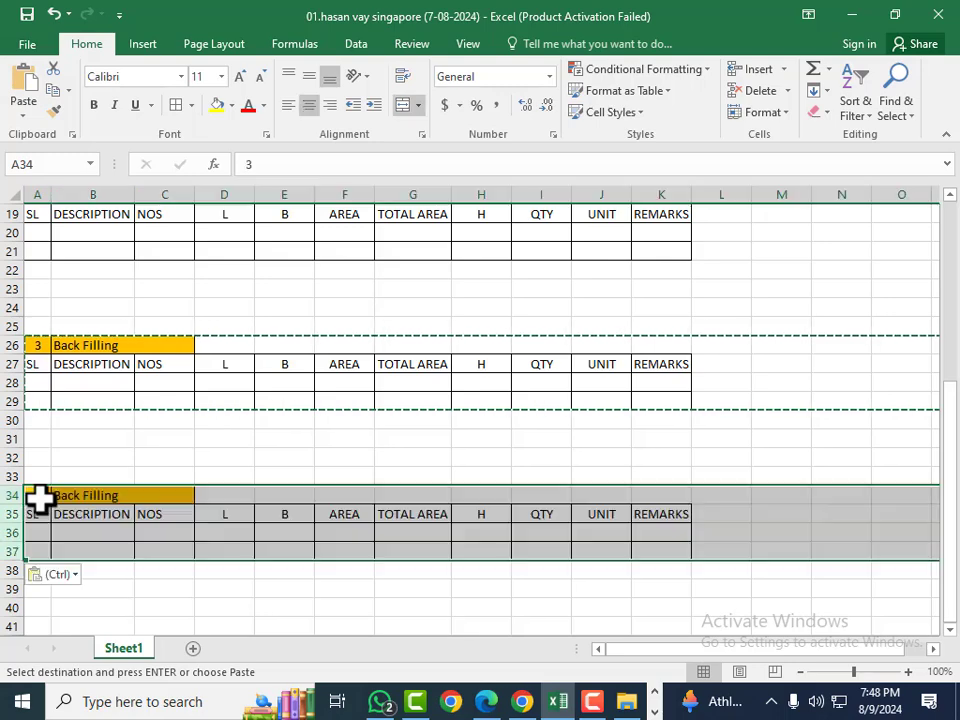
Step: Replace the title in heading cell B34 of the fourth table with Earth Removing
double_click(129, 495)
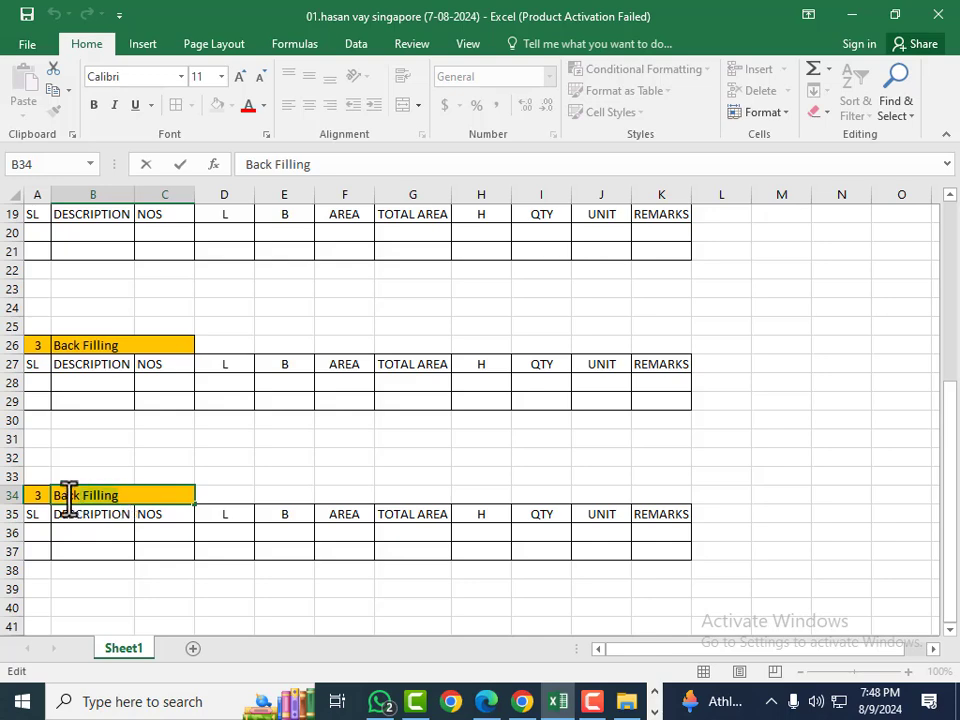
drag(69, 498, 48, 496)
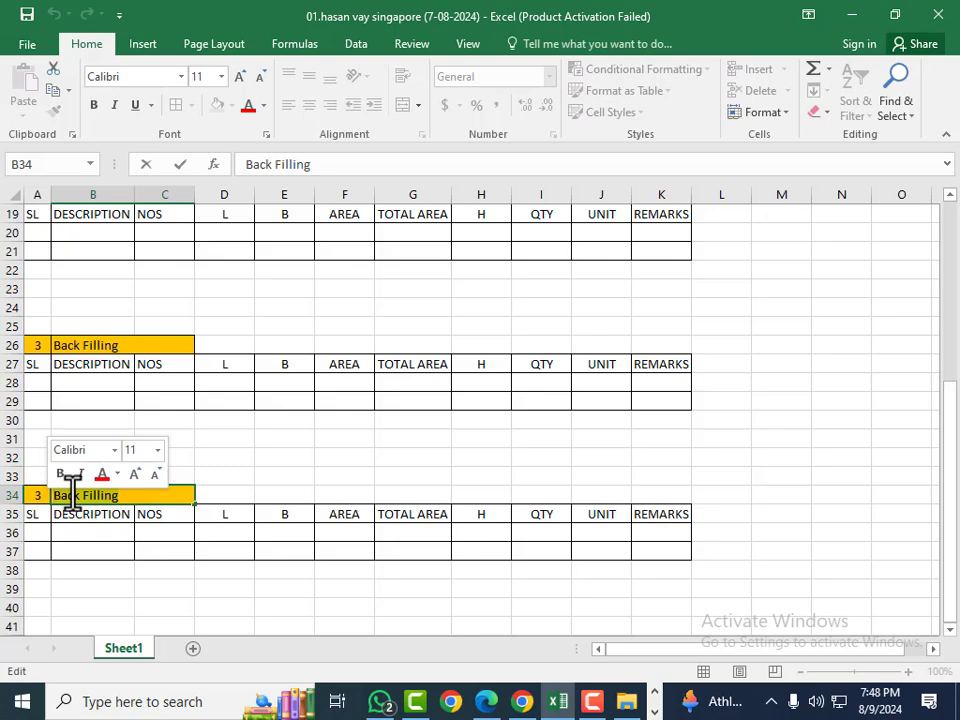
text(Ear)
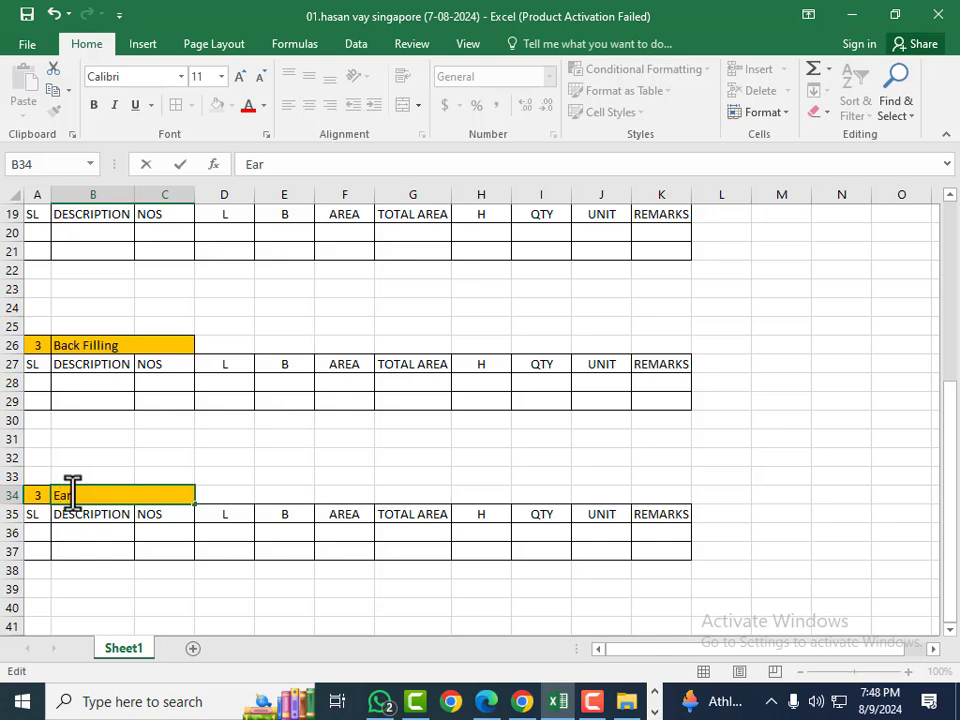
text(th Removing)
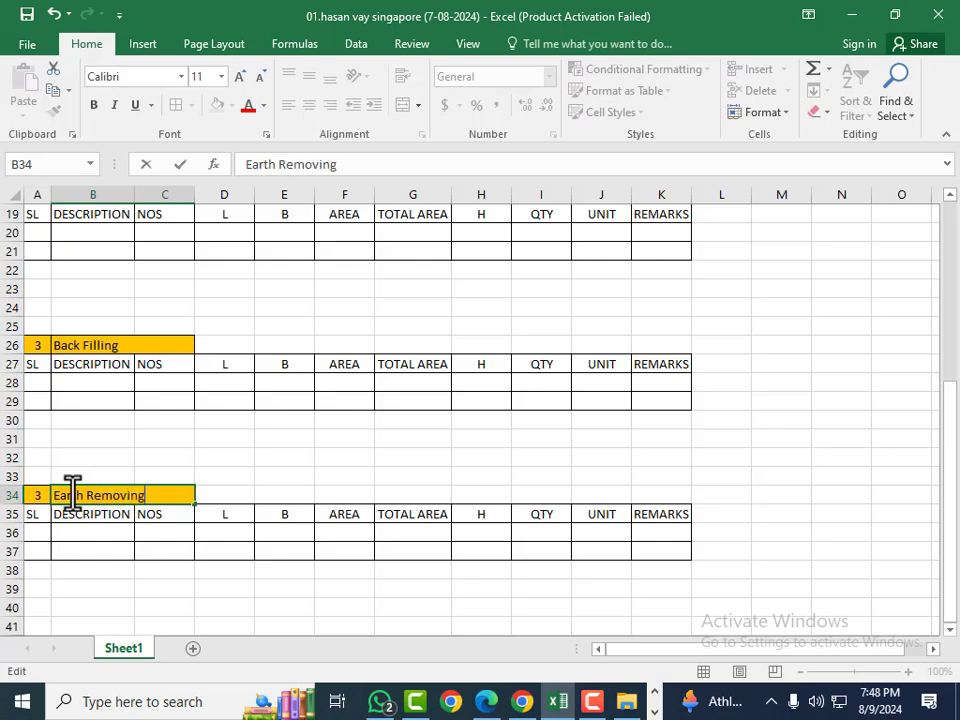
click(396, 549)
Step: Copy rows 34 to 37 with the Earth Removing heading and table and paste them starting at cell A42
scroll(388, 457, down, 2)
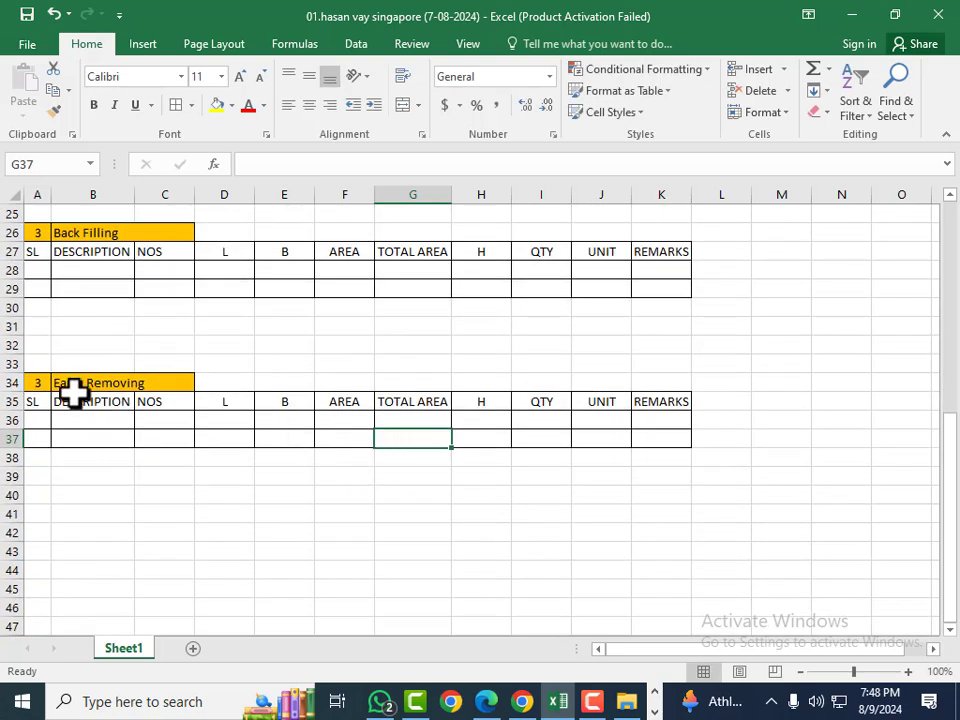
click(33, 382)
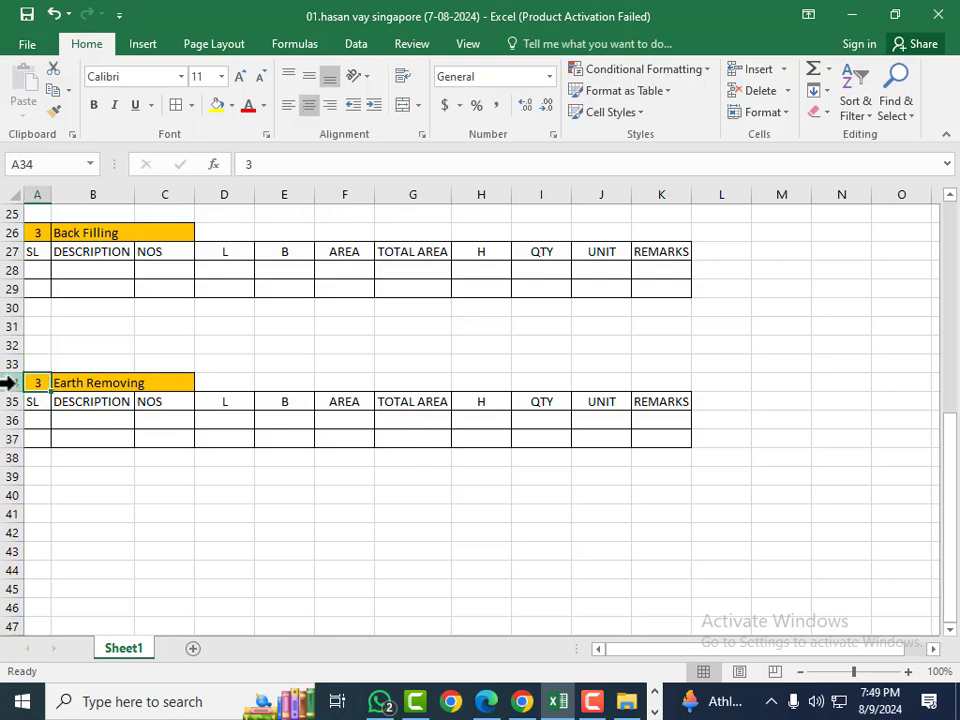
drag(8, 382, 14, 436)
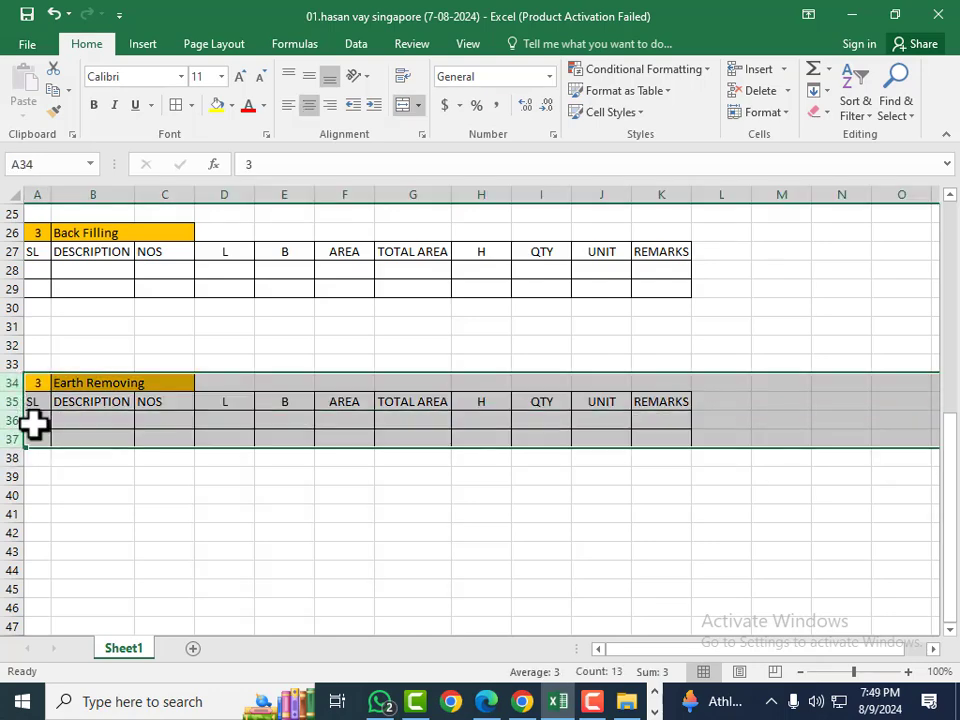
key(ctrl+c)
scroll(35, 425, down, 1)
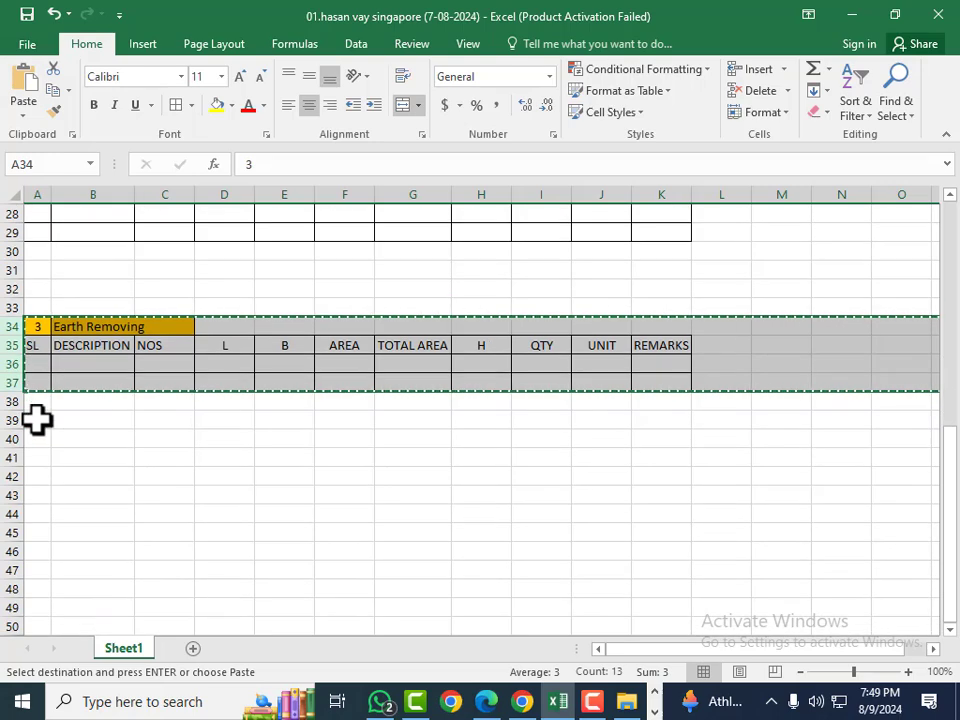
click(36, 477)
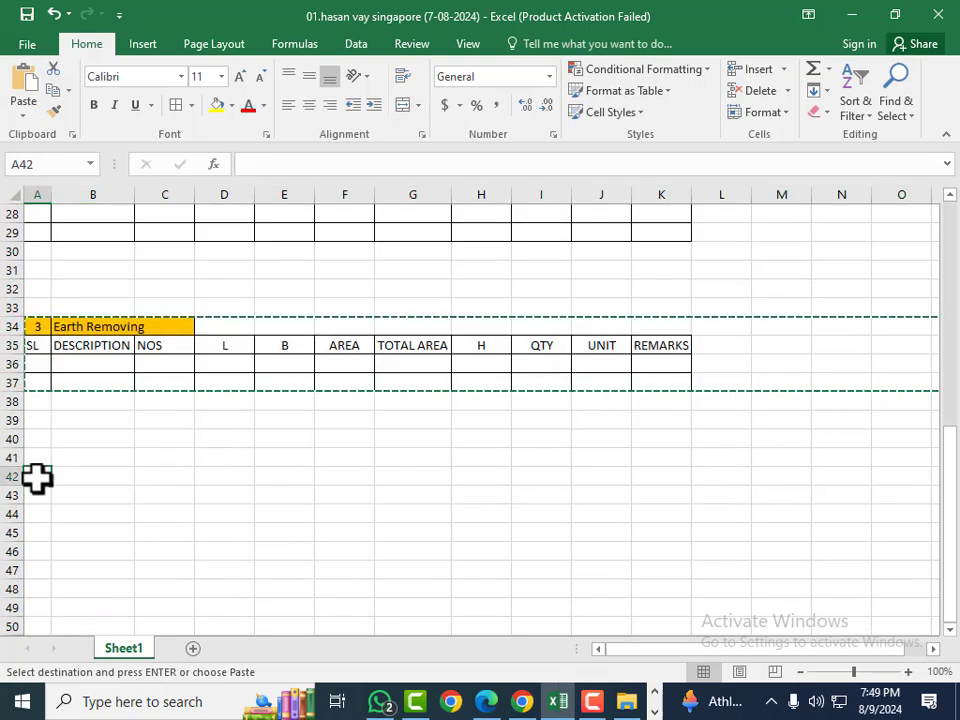
key(ctrl+v)
key(ctrl)
Step: Replace the title in heading cell B42 of the fifth table with Sand Filling
click(171, 470)
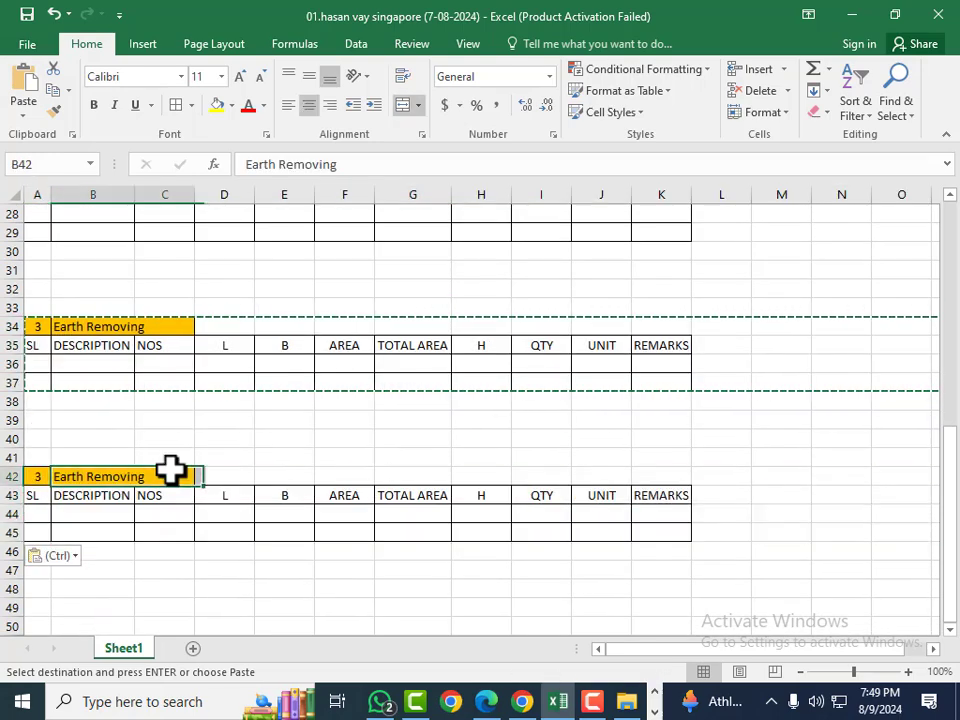
double_click(153, 477)
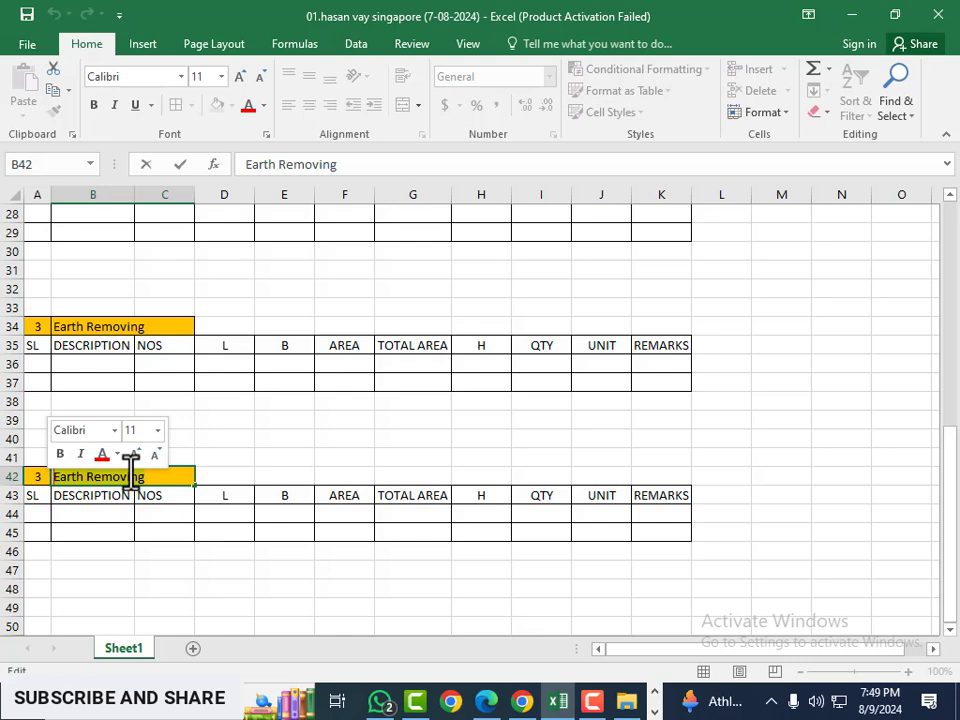
text(Sand)
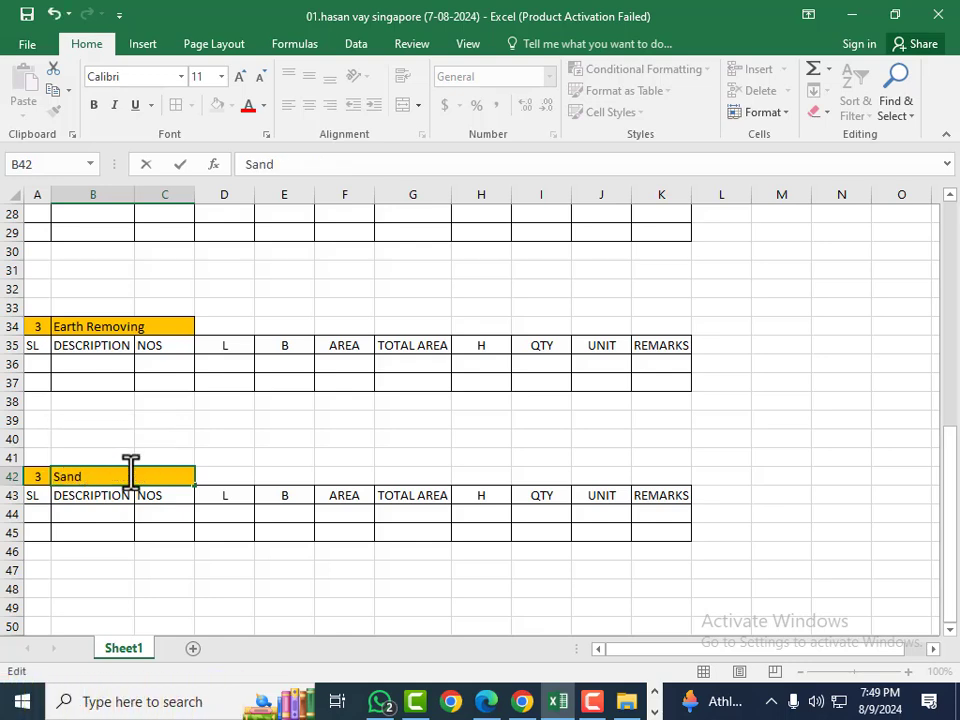
text( Filling)
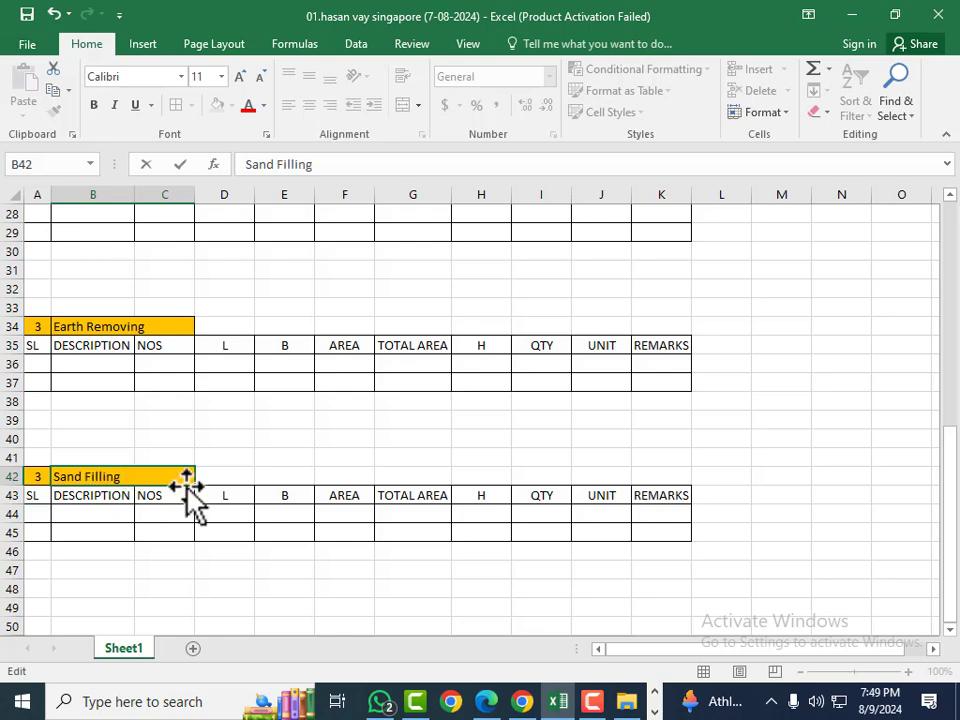
click(302, 589)
Step: Copy rows 42 to 45 with the Sand Filling heading and table and paste them starting at cell A50
scroll(298, 585, down, 1)
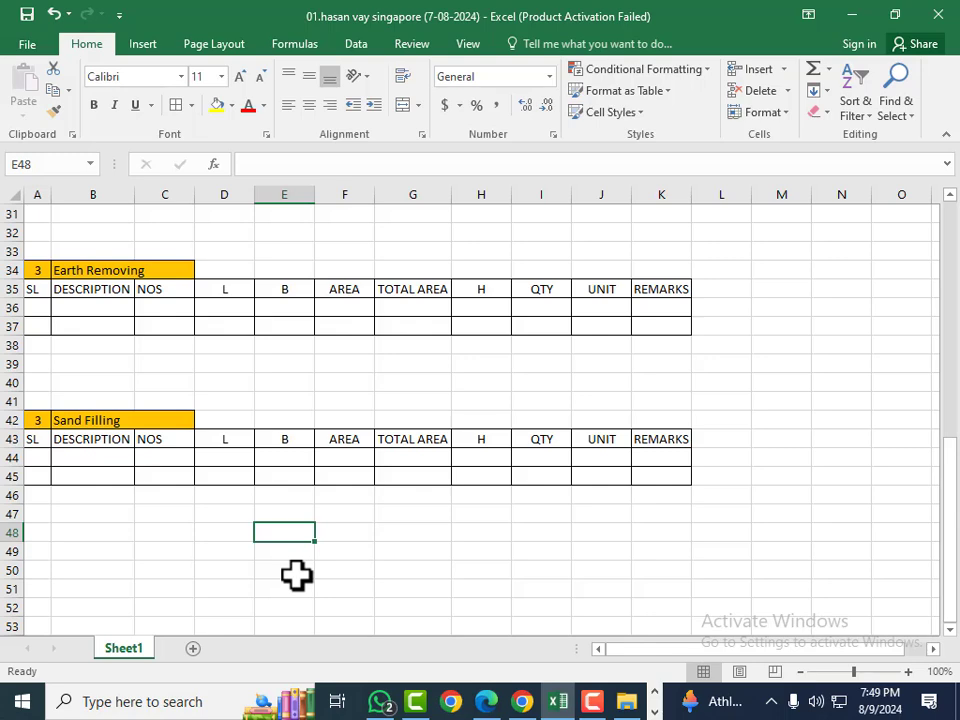
scroll(281, 560, up, 1)
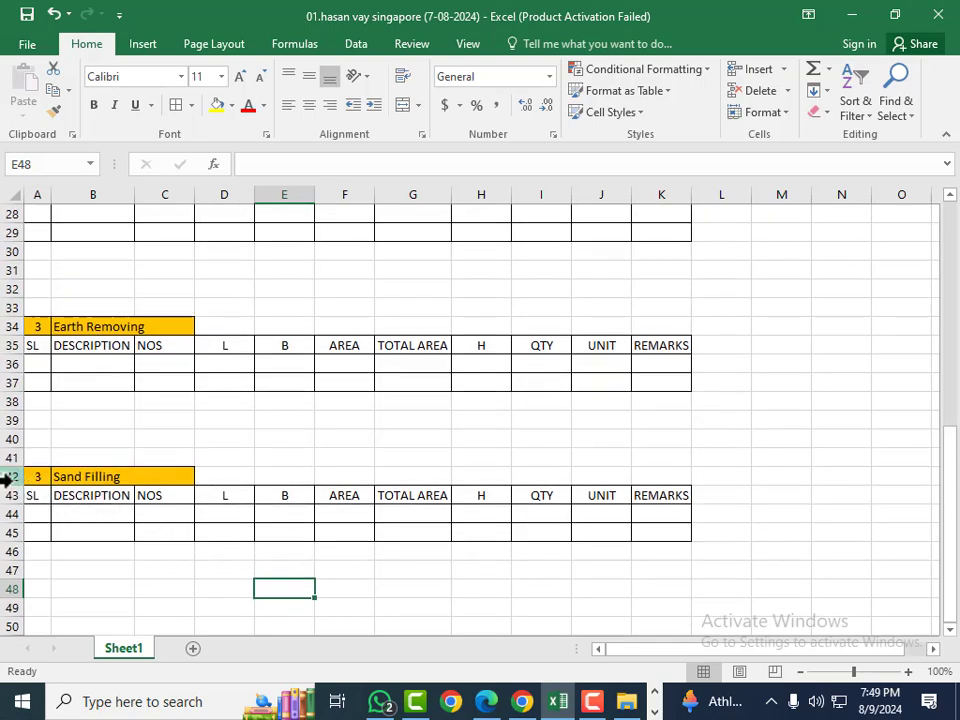
drag(11, 481, 10, 536)
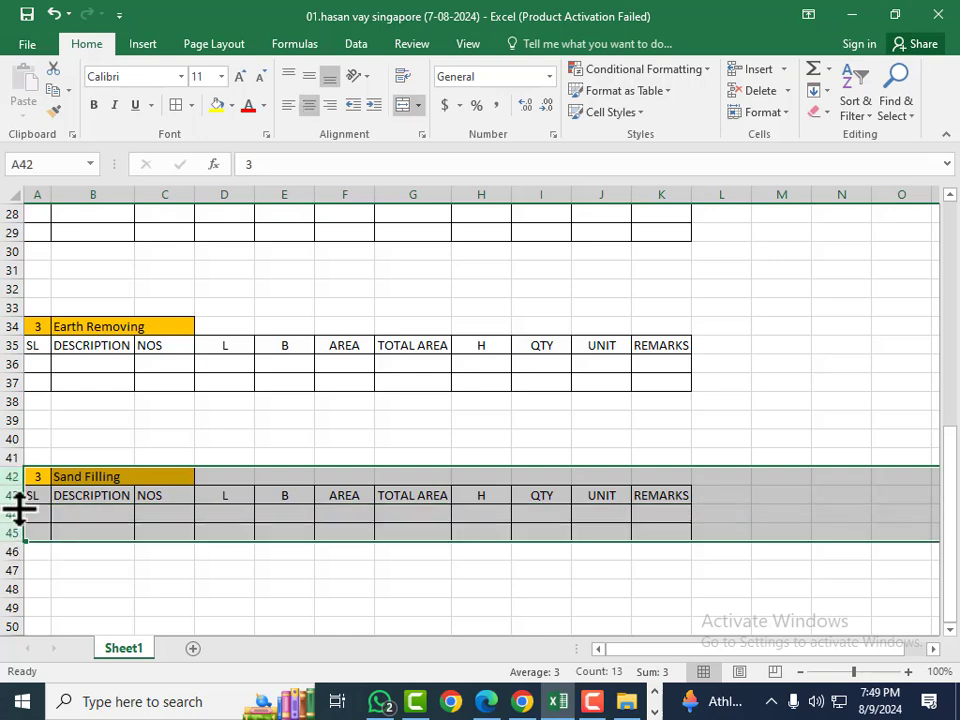
key(ctrl+c)
scroll(69, 439, down, 2)
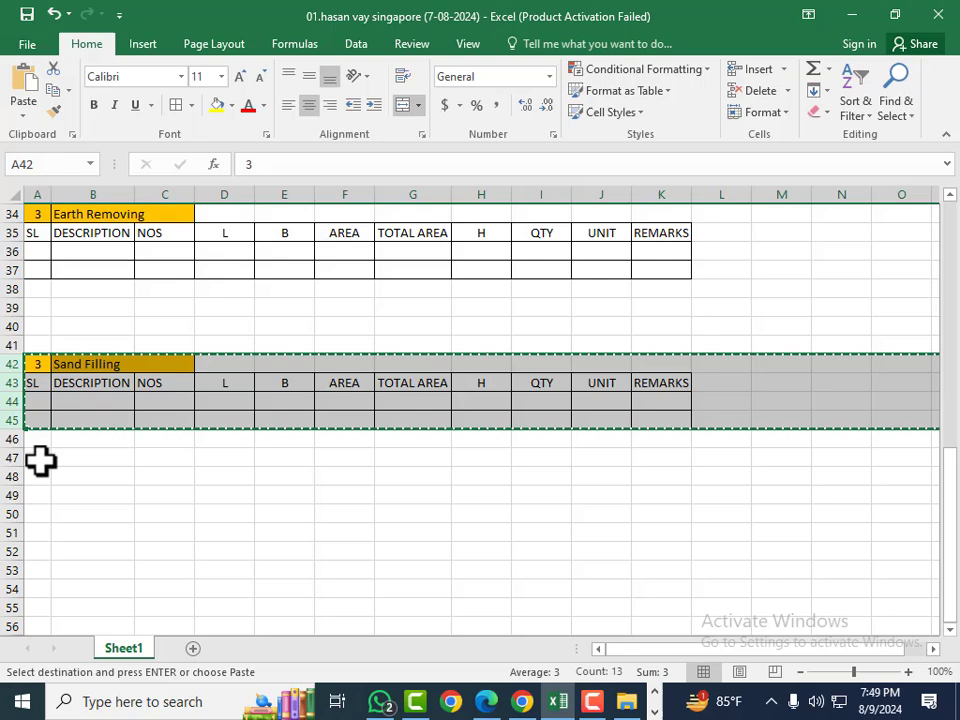
click(38, 514)
key(ctrl+v)
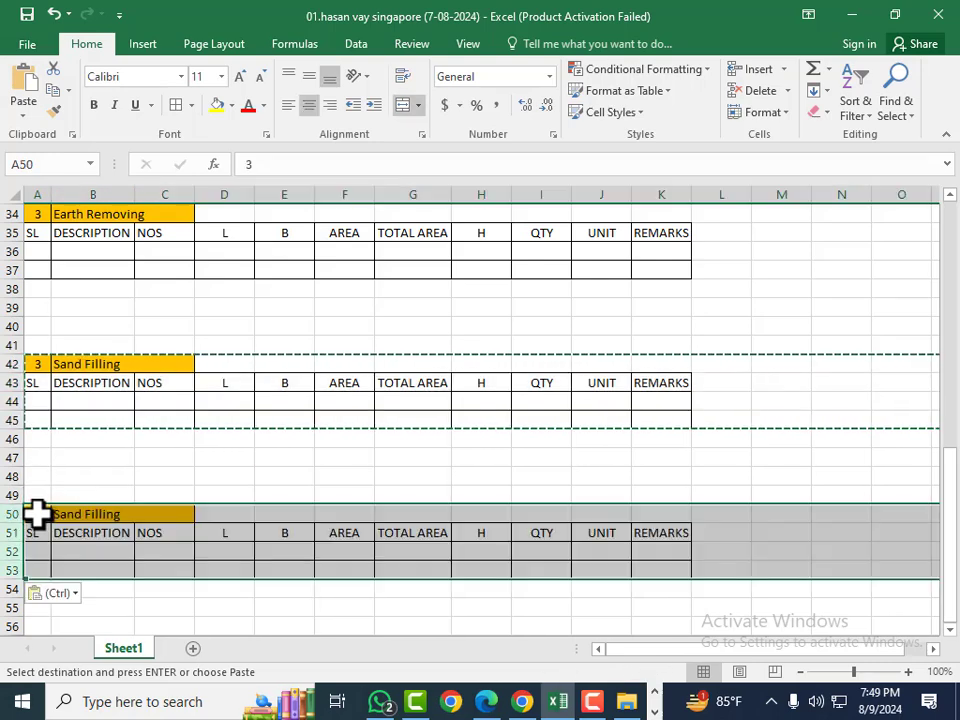
key(ctrl)
key(Escape)
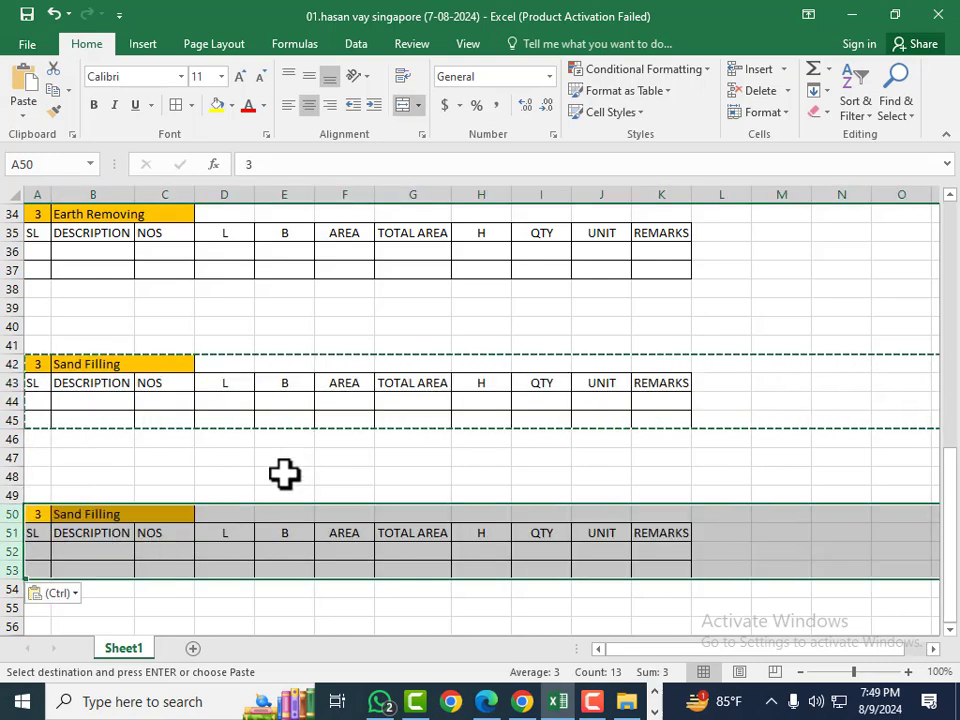
Step: Replace the title in heading cell B50 of the sixth table with Sand Khoa Filling
click(133, 514)
double_click(132, 514)
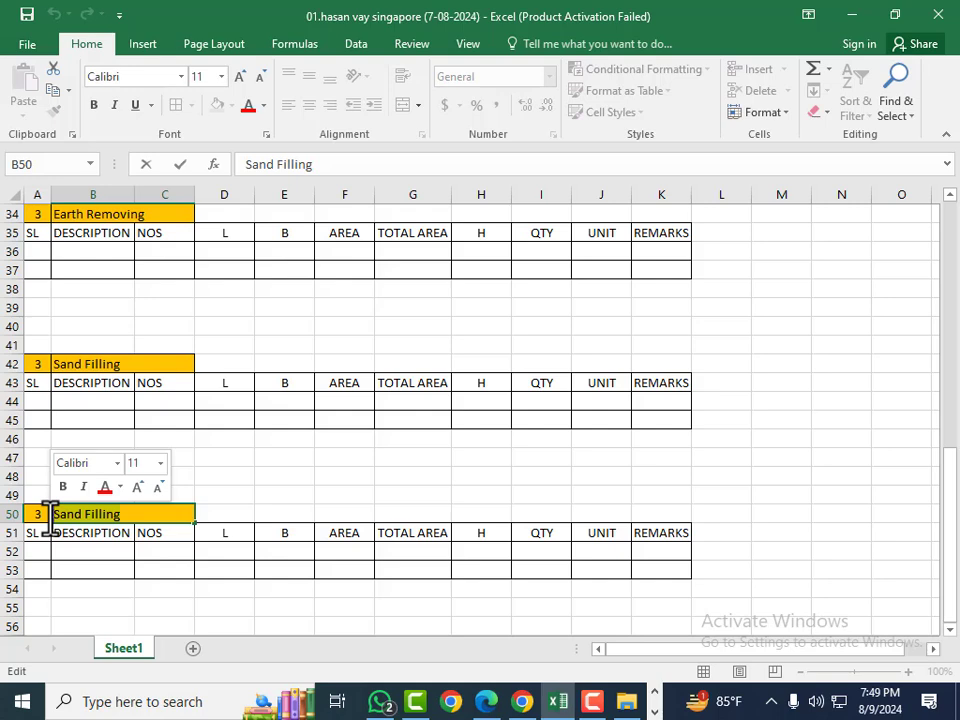
text(San)
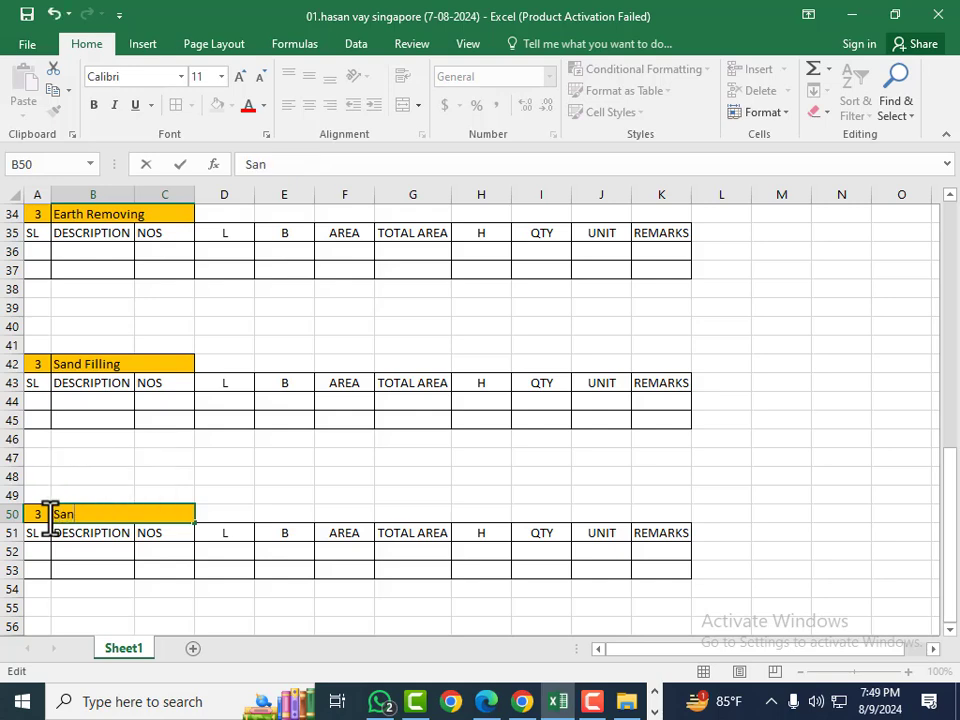
text(d Khoa Filling)
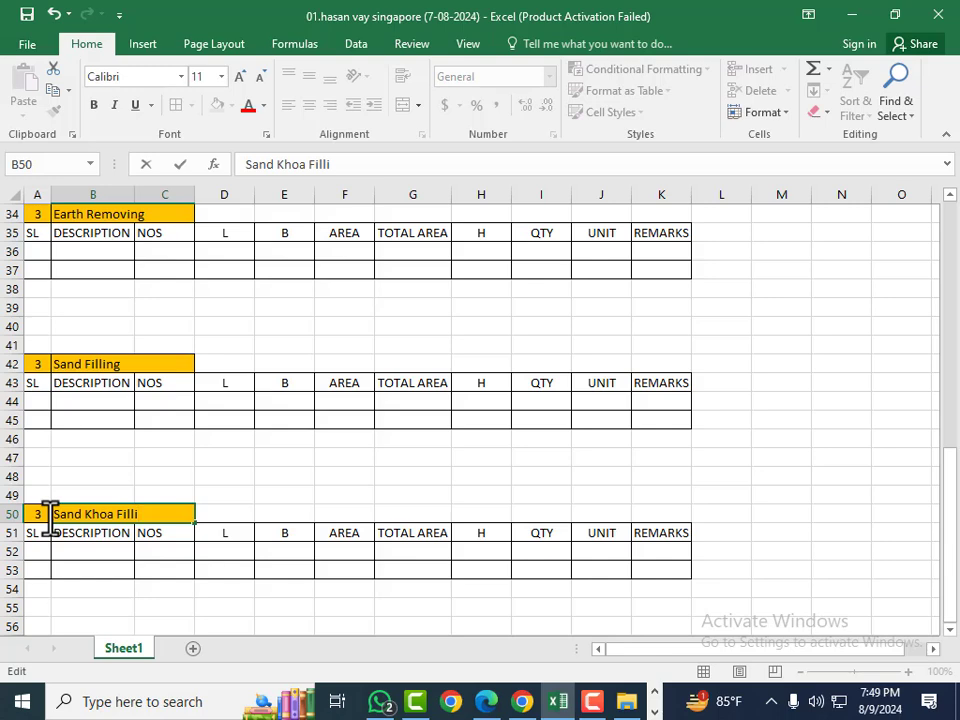
click(283, 510)
scroll(458, 556, down, 2)
click(460, 552)
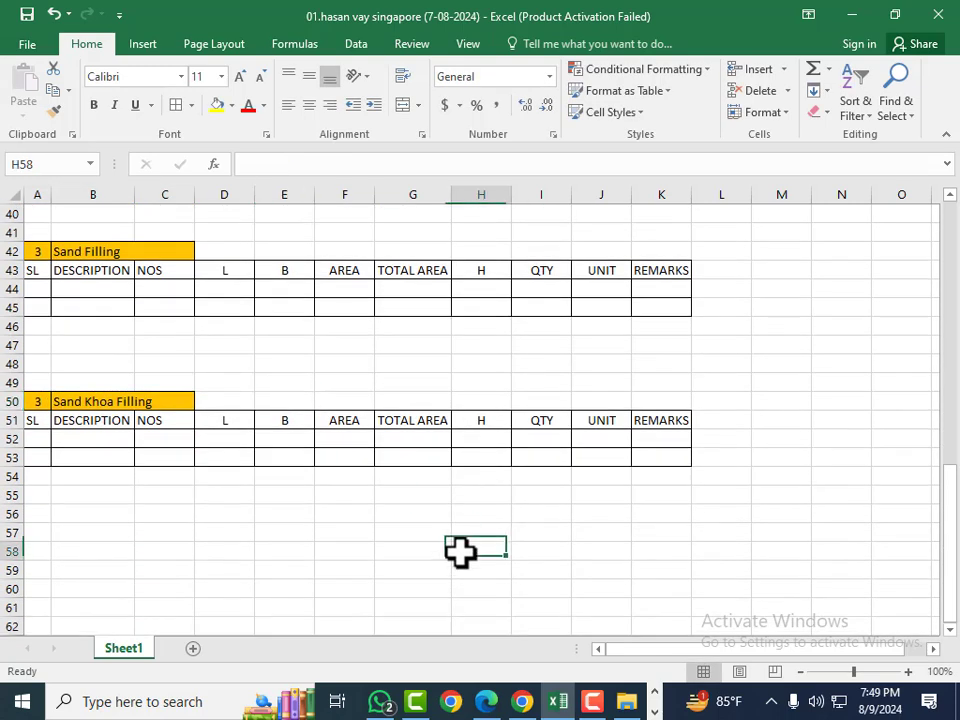
Step: Change the serial number of the Earth Removing heading in cell A34 to 4
scroll(305, 551, up, 10)
scroll(305, 551, up, 3)
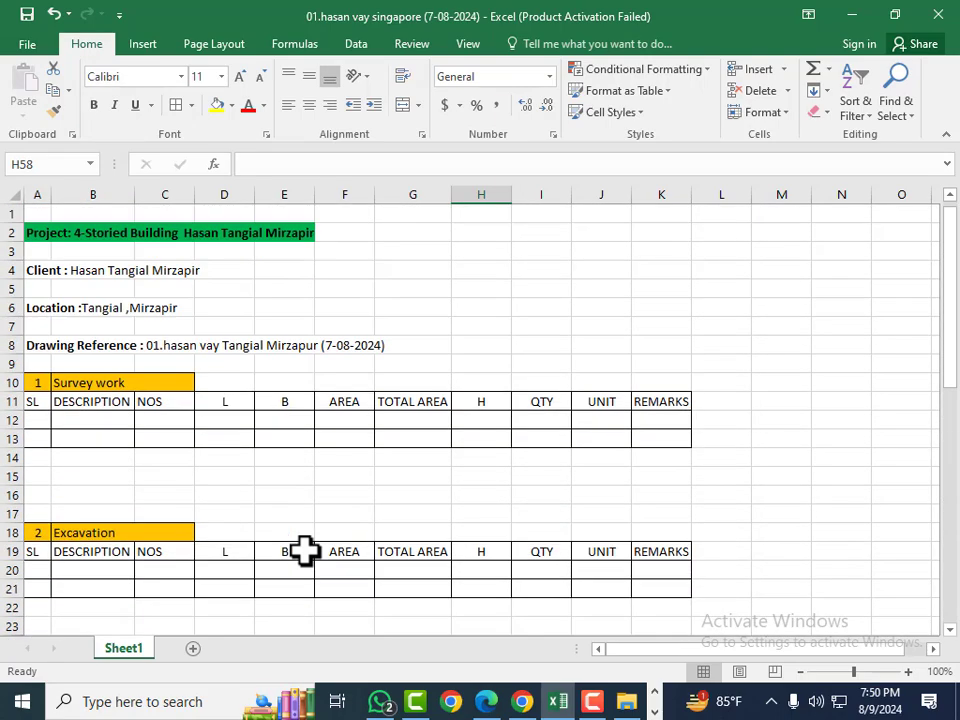
scroll(390, 470, down, 2)
scroll(392, 470, down, 1)
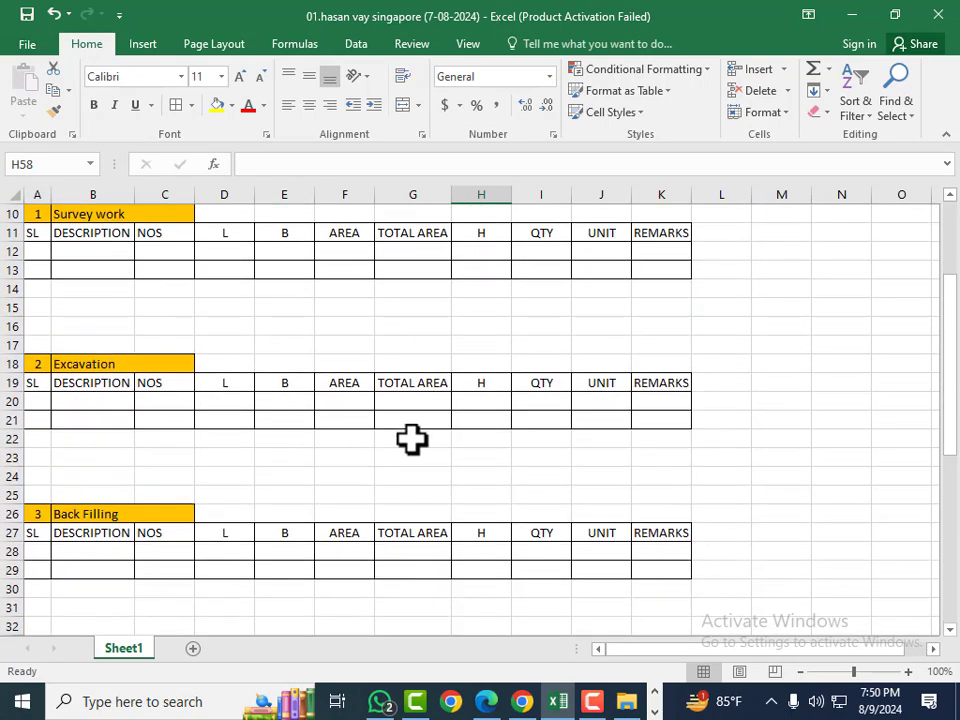
scroll(150, 385, up, 1)
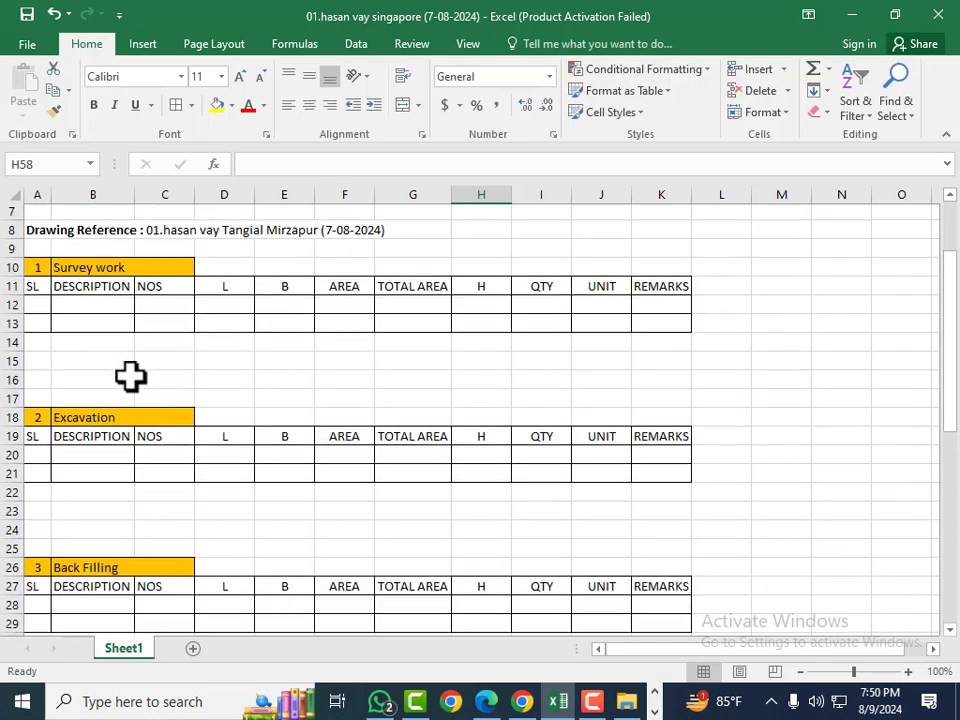
scroll(85, 445, down, 2)
scroll(75, 463, down, 2)
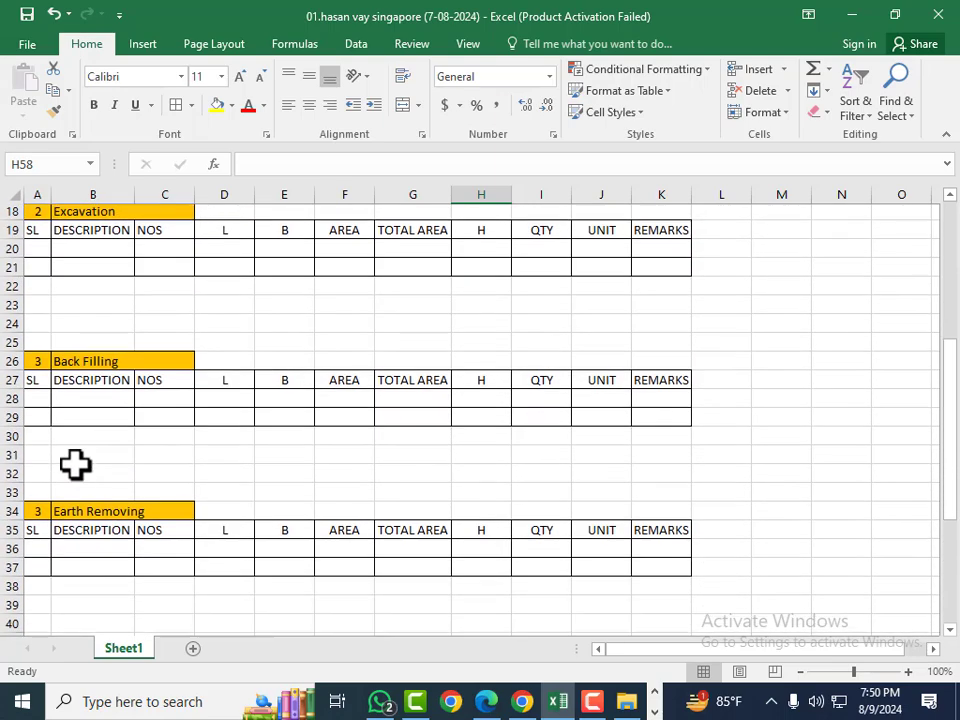
double_click(42, 494)
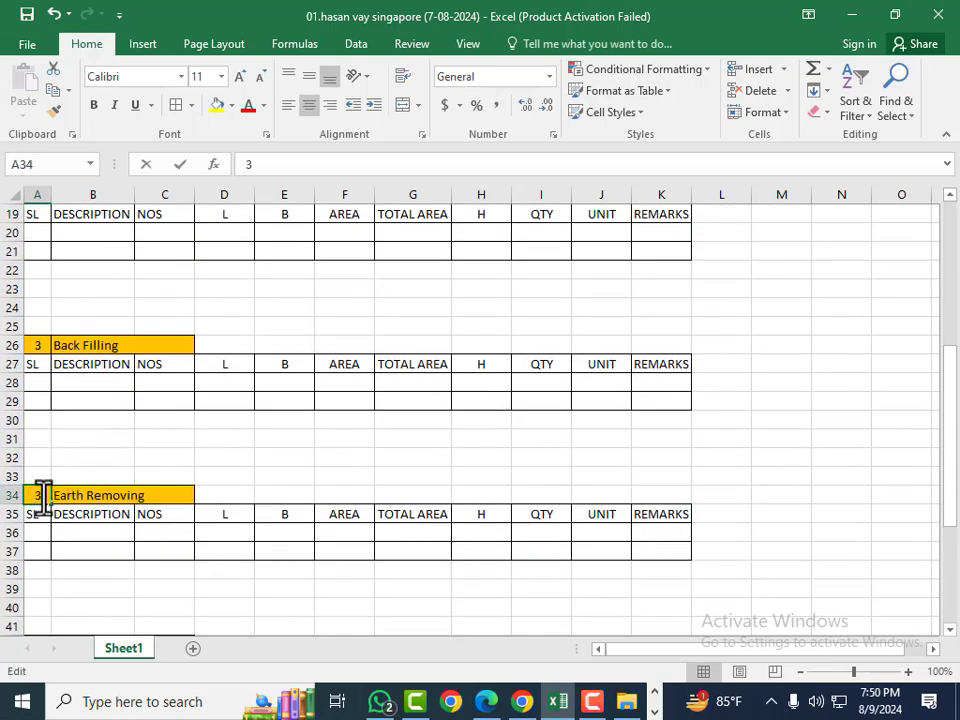
key(BackSpace)
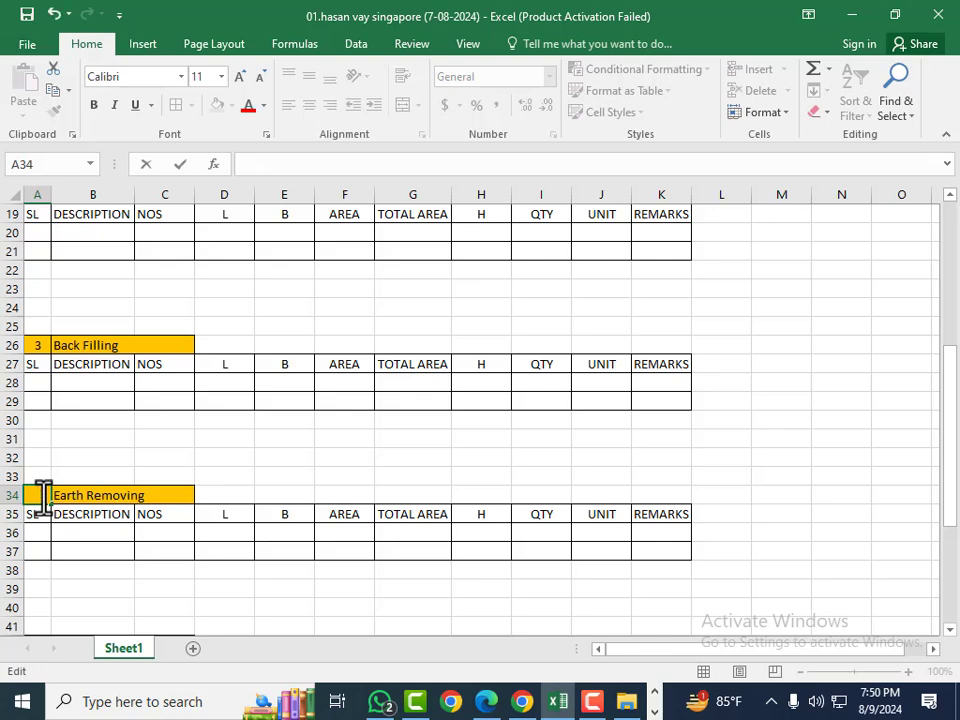
text(4)
click(208, 592)
Step: Change the serial number of the Sand Filling heading in cell A42 to 5
scroll(253, 469, down, 3)
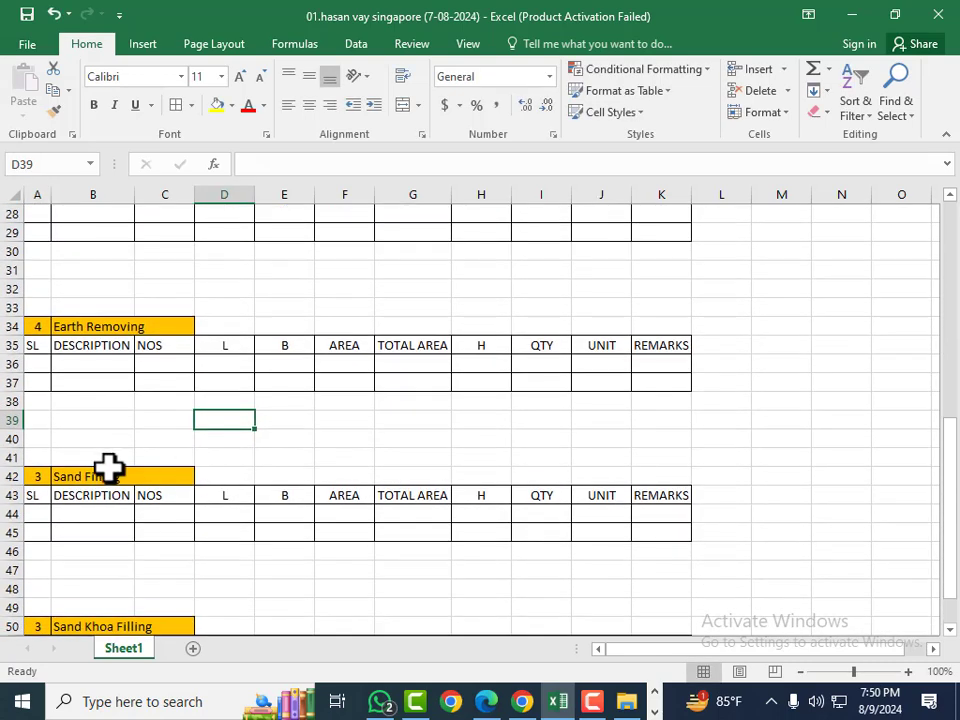
double_click(40, 478)
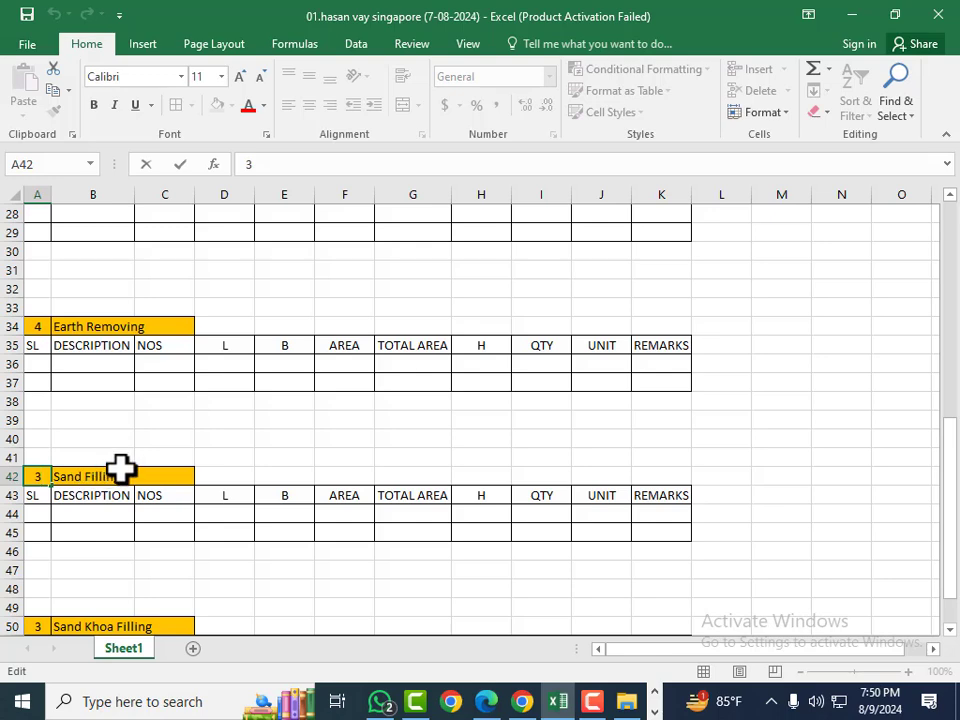
key(BackSpace)
text(5)
click(266, 587)
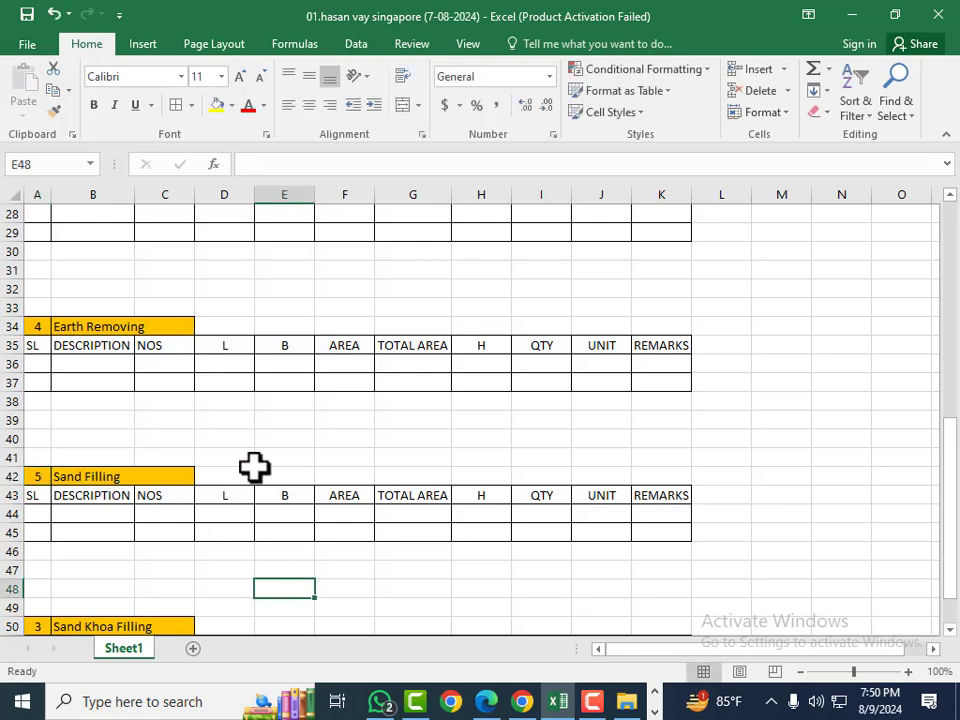
Step: Change the serial number of the Sand Khoa Filling heading in cell A50 to 6
scroll(240, 466, down, 2)
double_click(44, 514)
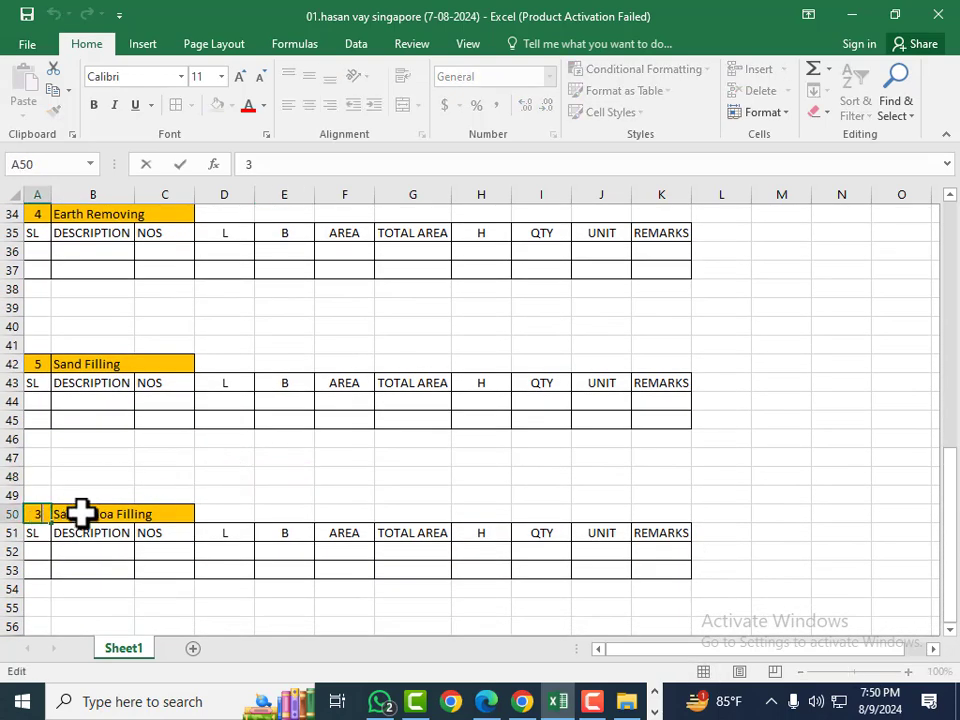
key(BackSpace)
text(6)
click(377, 477)
Step: Review the heading numbers and titles of all the work item tables from Survey work to Sand Khoa Filling
scroll(368, 480, down, 3)
scroll(321, 523, up, 11)
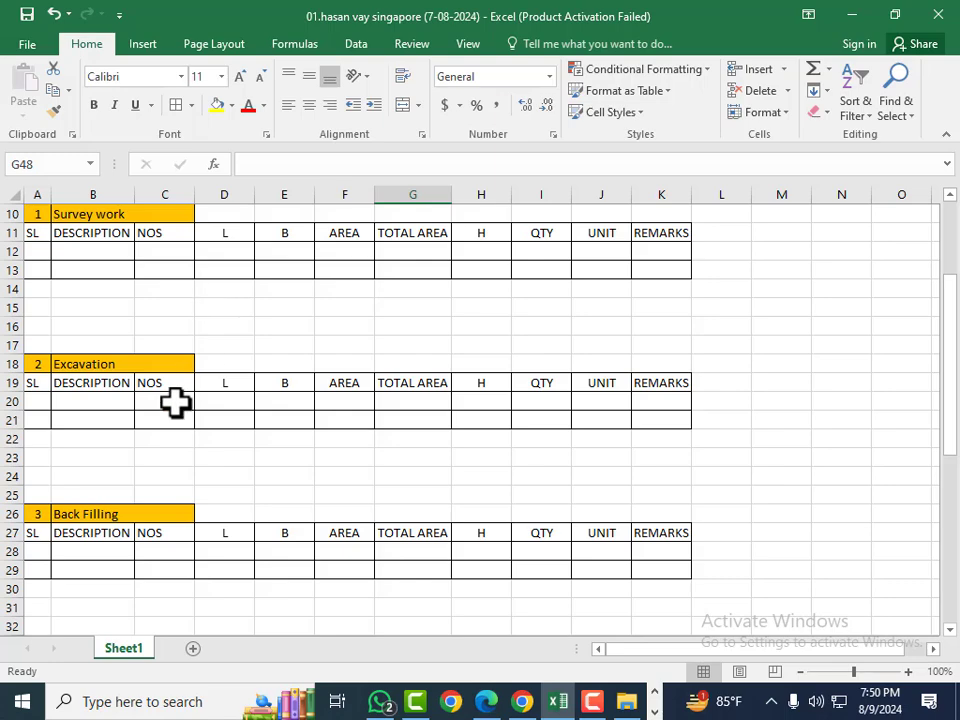
scroll(176, 403, down, 7)
scroll(185, 430, down, 1)
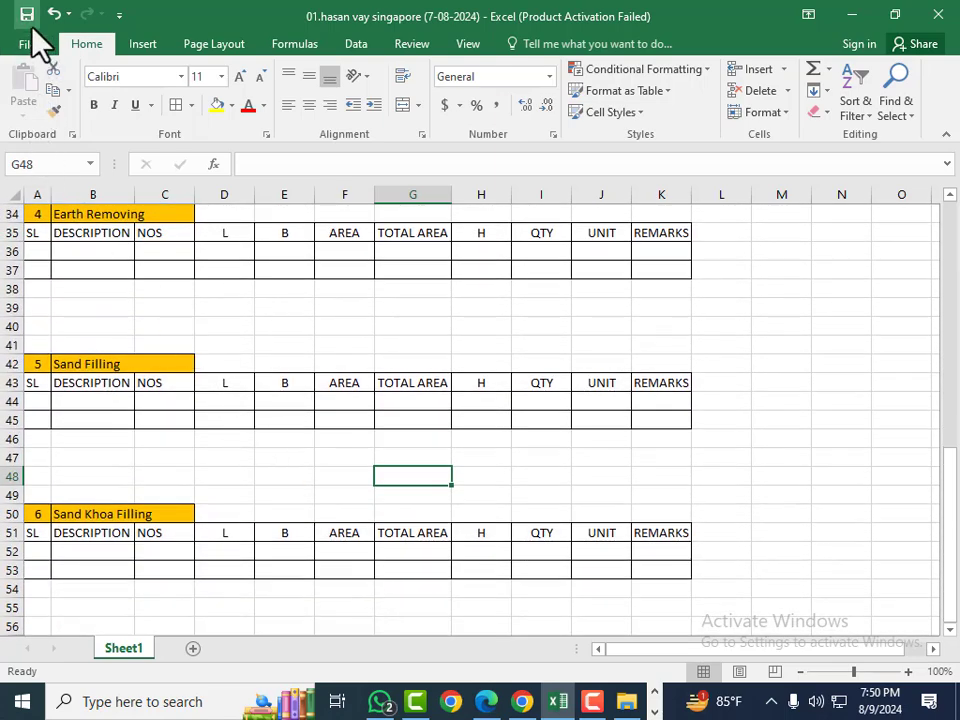
scroll(220, 490, up, 4)
scroll(220, 490, up, 6)
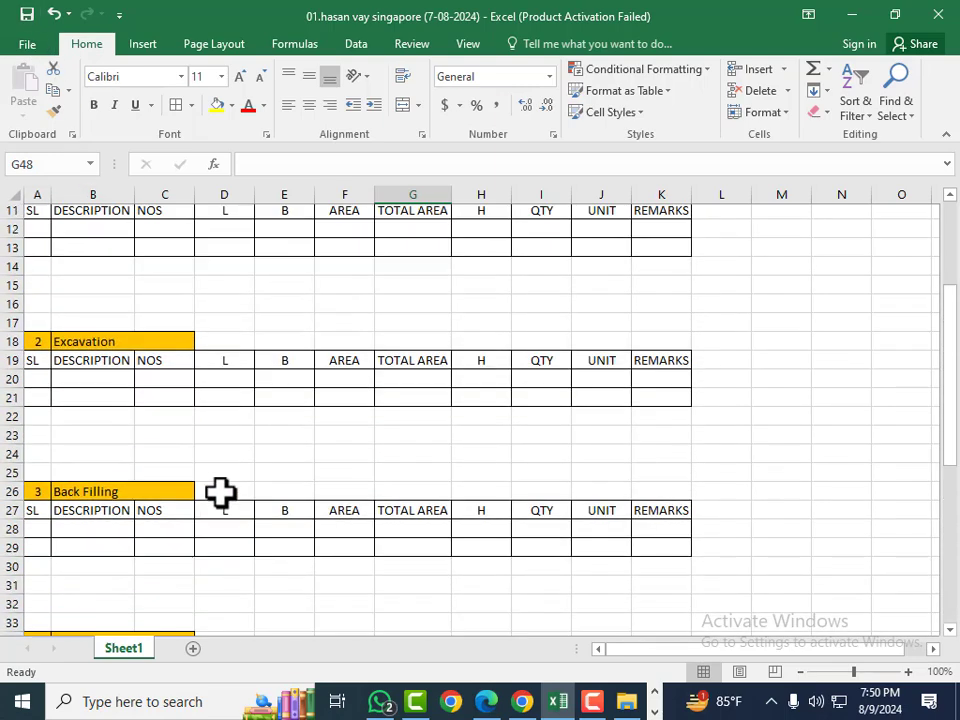
scroll(275, 478, up, 1)
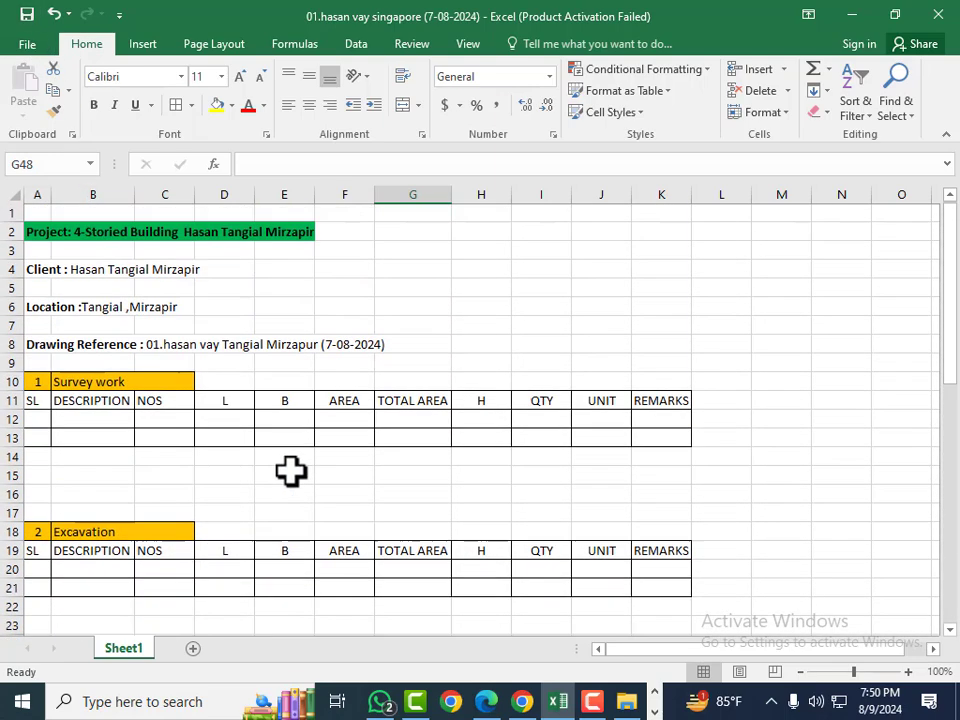
scroll(381, 398, down, 12)
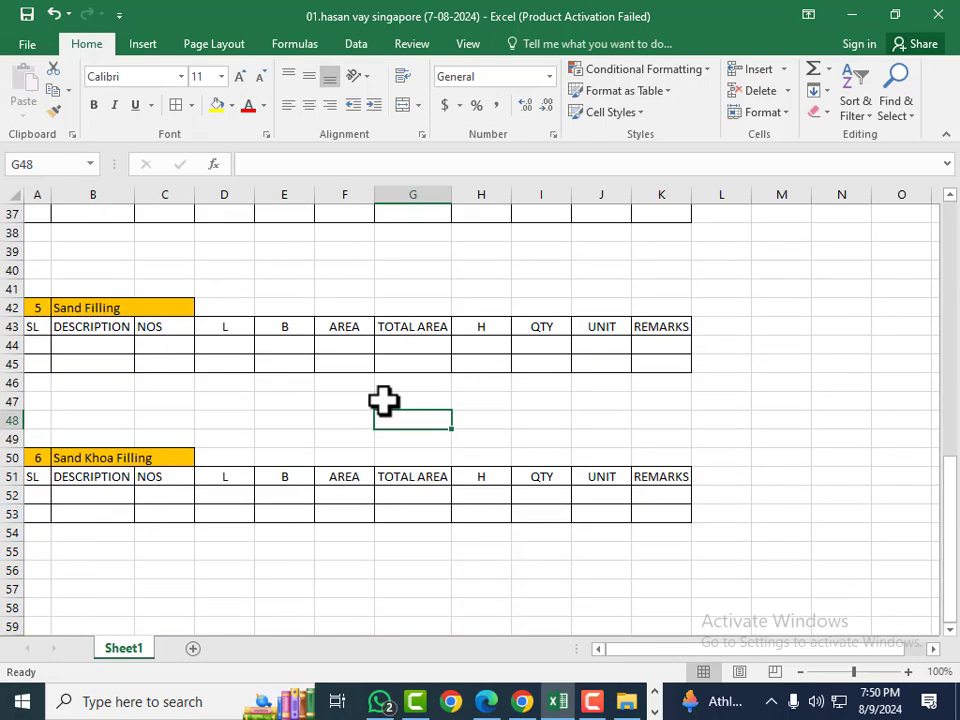
Step: Rename the worksheet Sheet1 as ESTIMATION
click(488, 558)
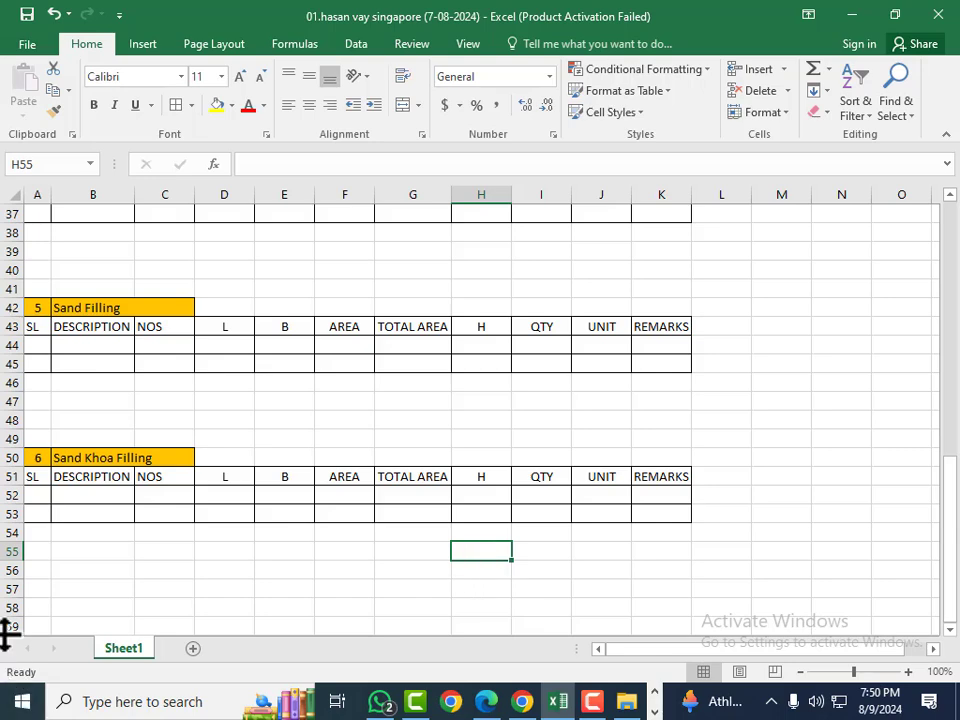
right_click(133, 650)
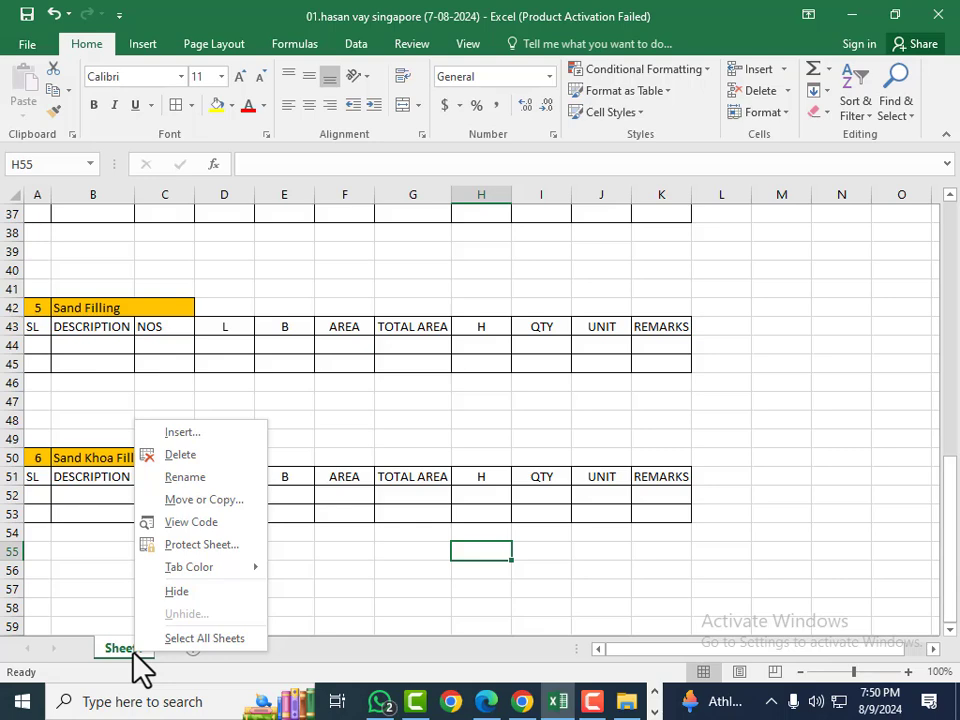
click(204, 480)
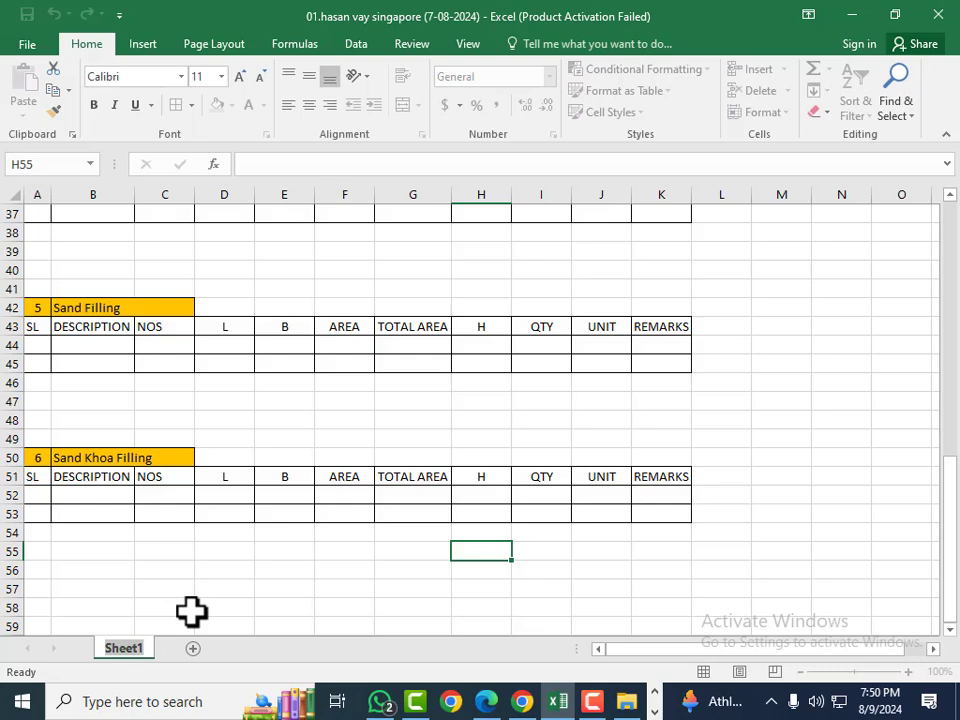
text(ESTIMATION)
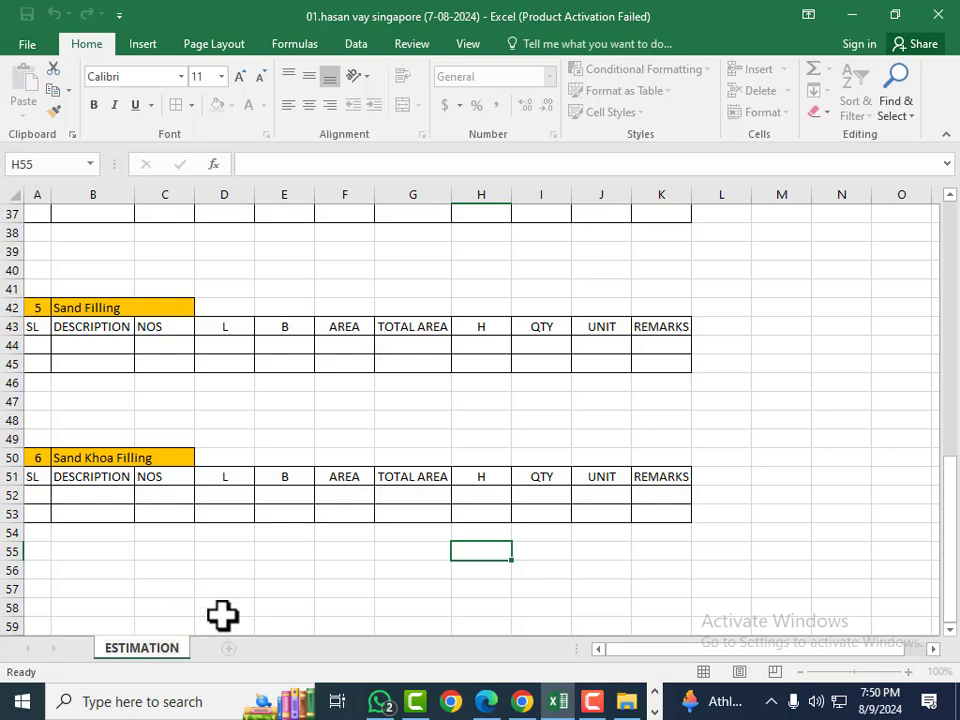
click(272, 605)
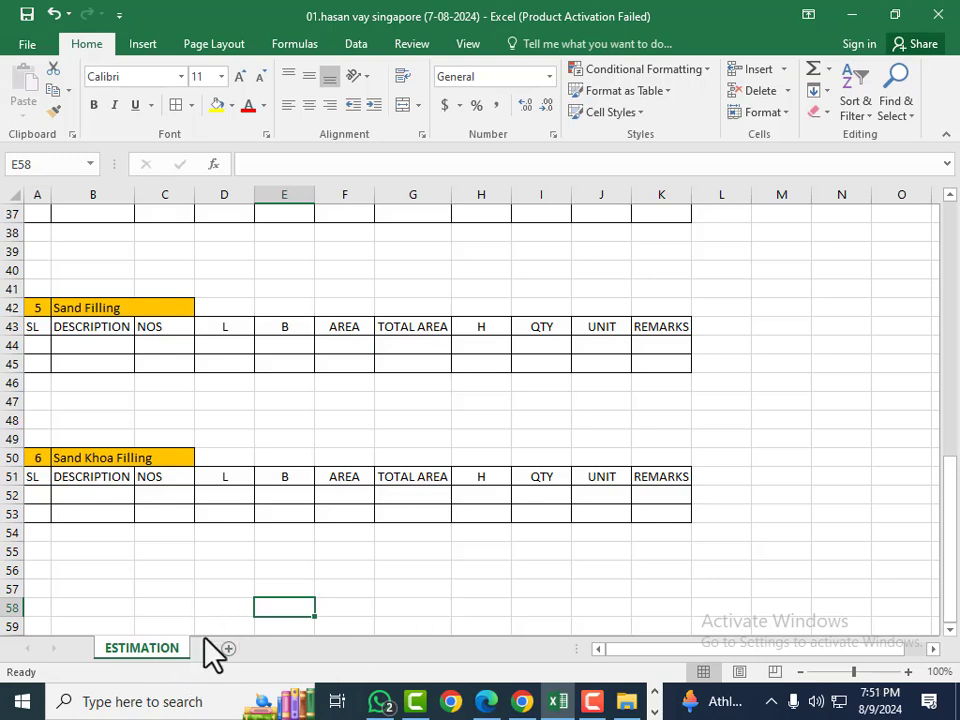
scroll(349, 588, up, 8)
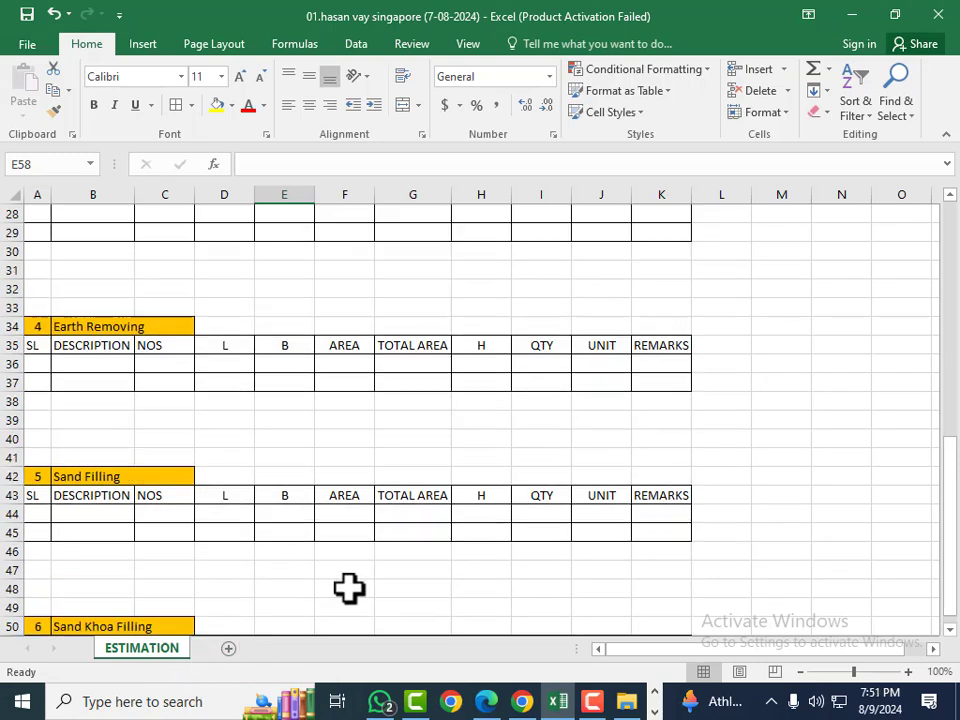